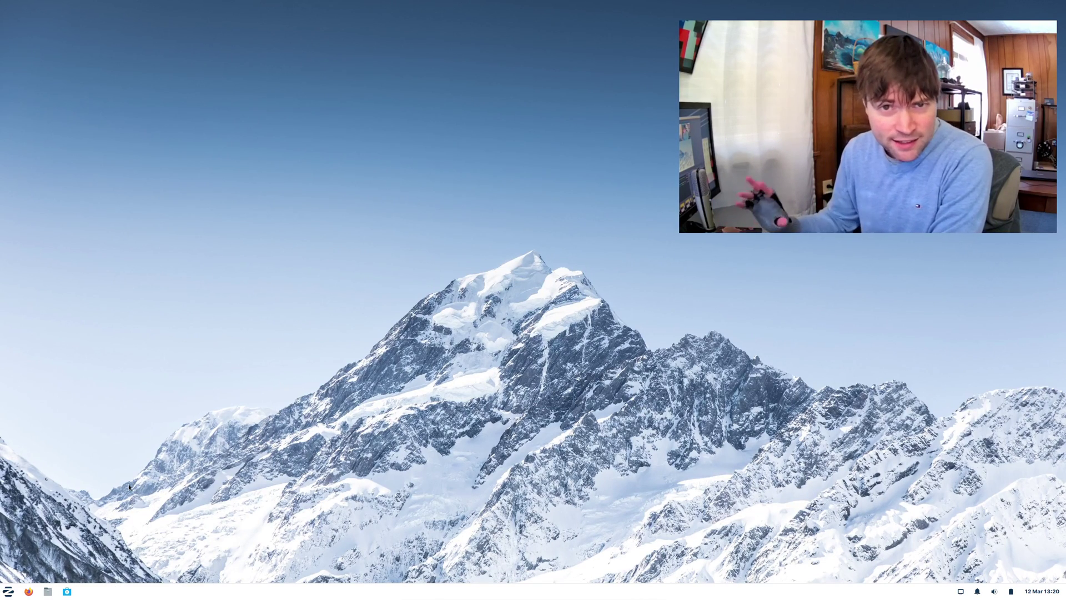
- Open the file manager on the home folder and place its window at the upper left
click(50, 591)
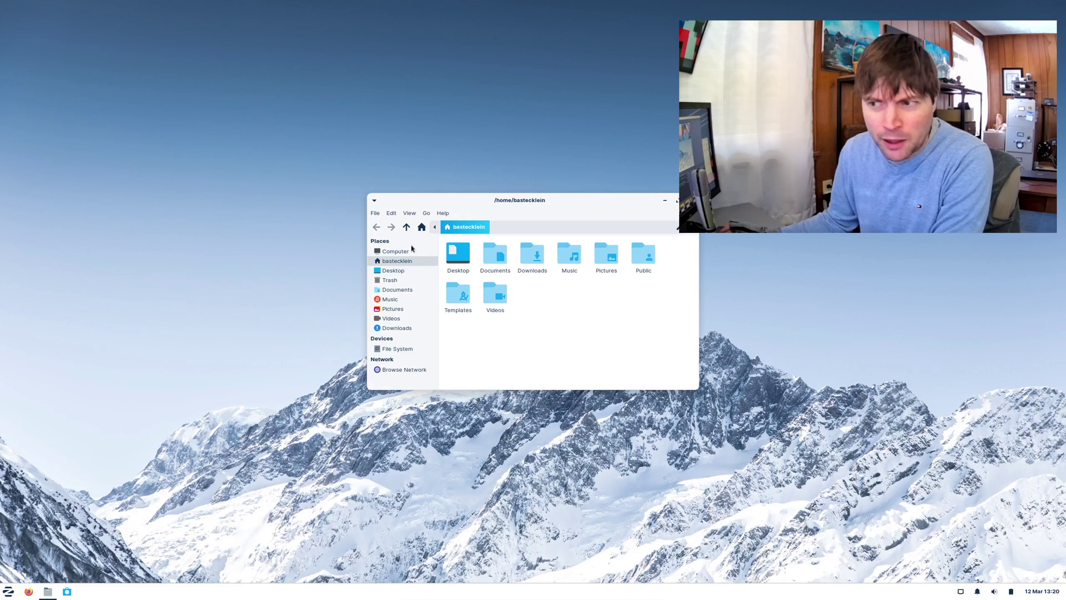
drag(515, 203, 249, 110)
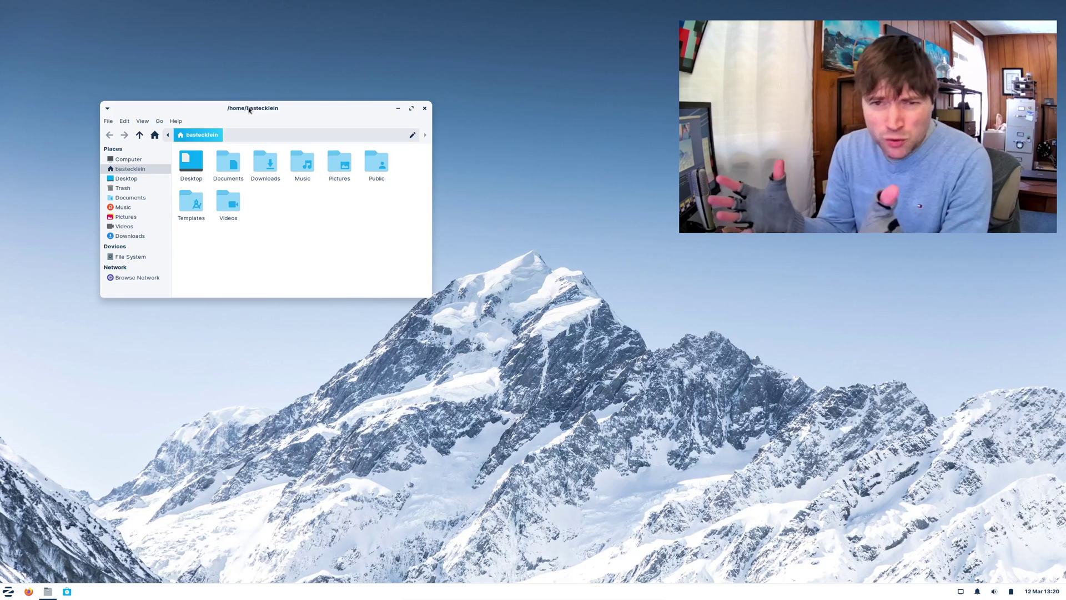
drag(248, 110, 228, 116)
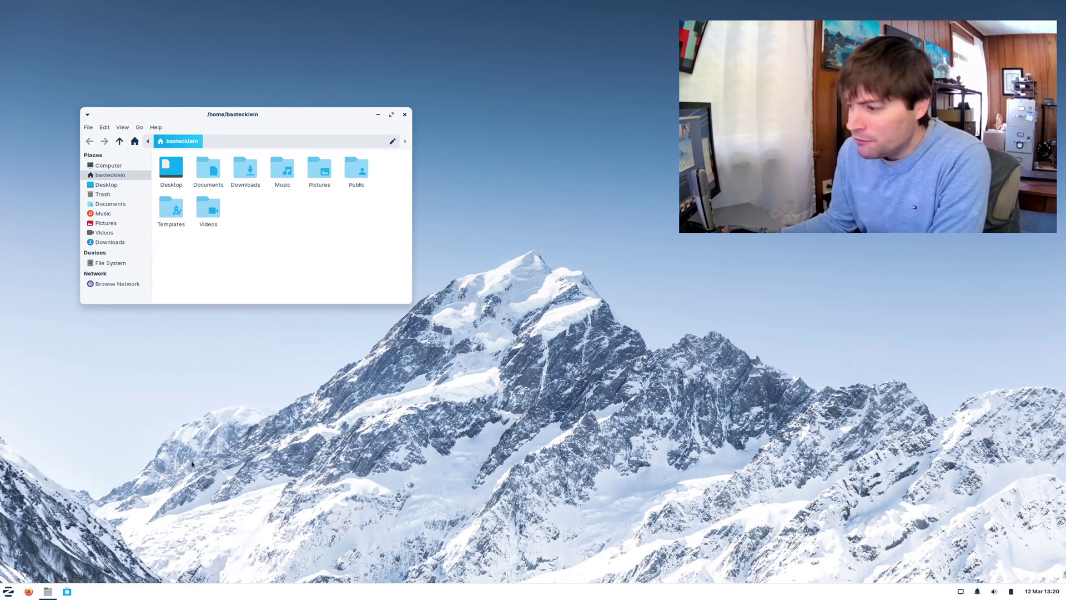
click(13, 588)
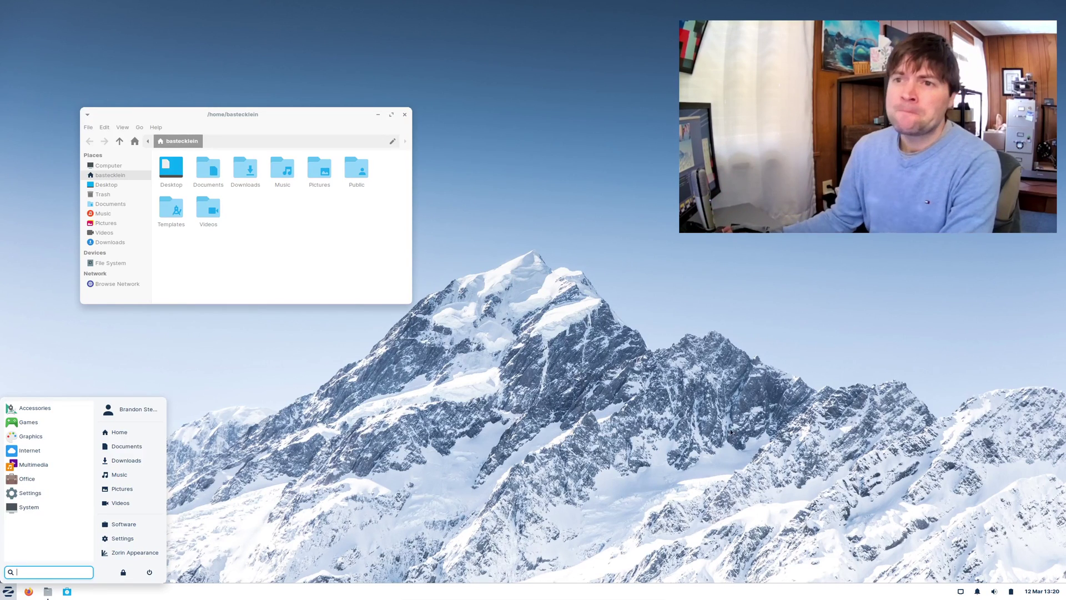
click(306, 113)
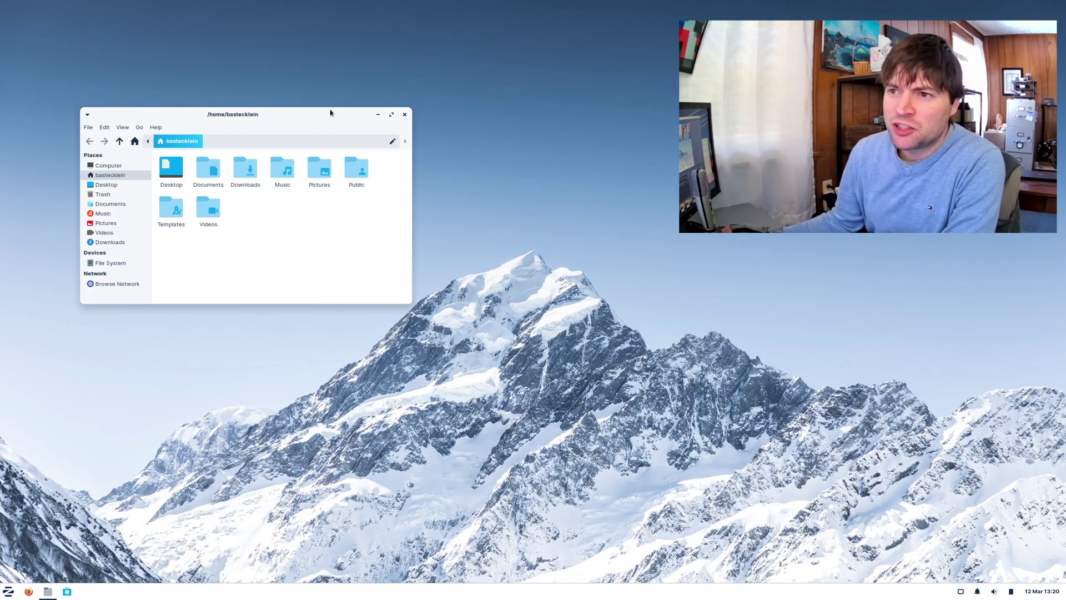
- Check Thunar's version (4.16.8) under Help > About, close it, and shift the window further up-left
click(202, 121)
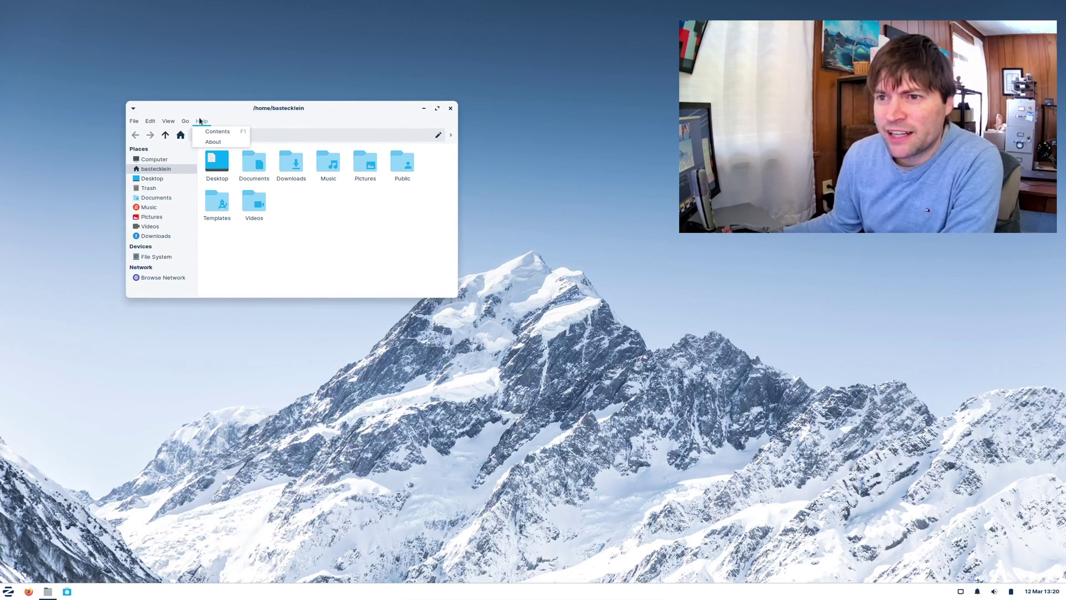
click(217, 142)
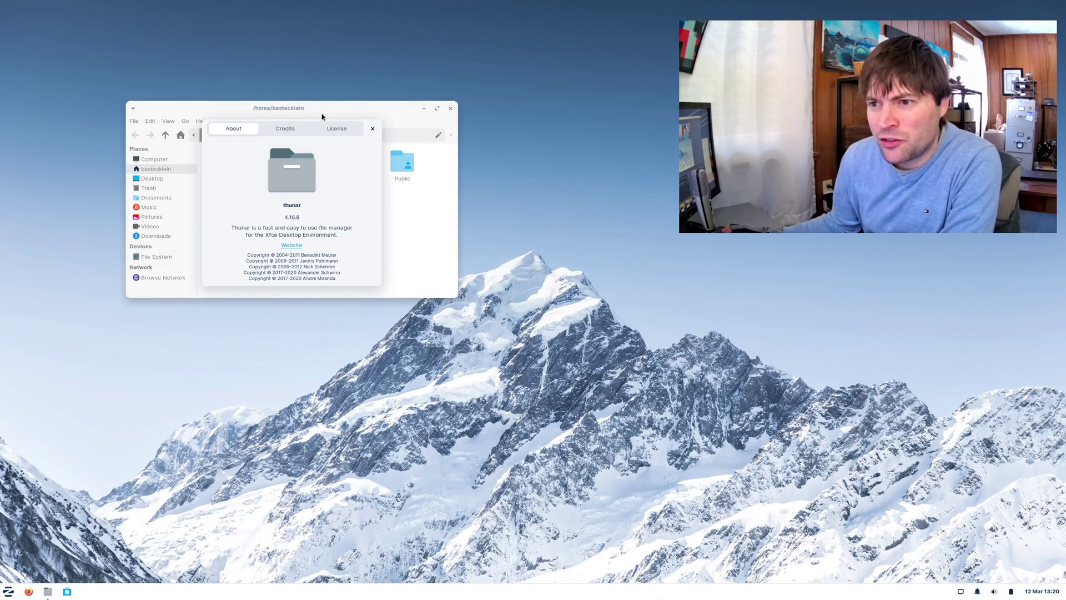
click(373, 128)
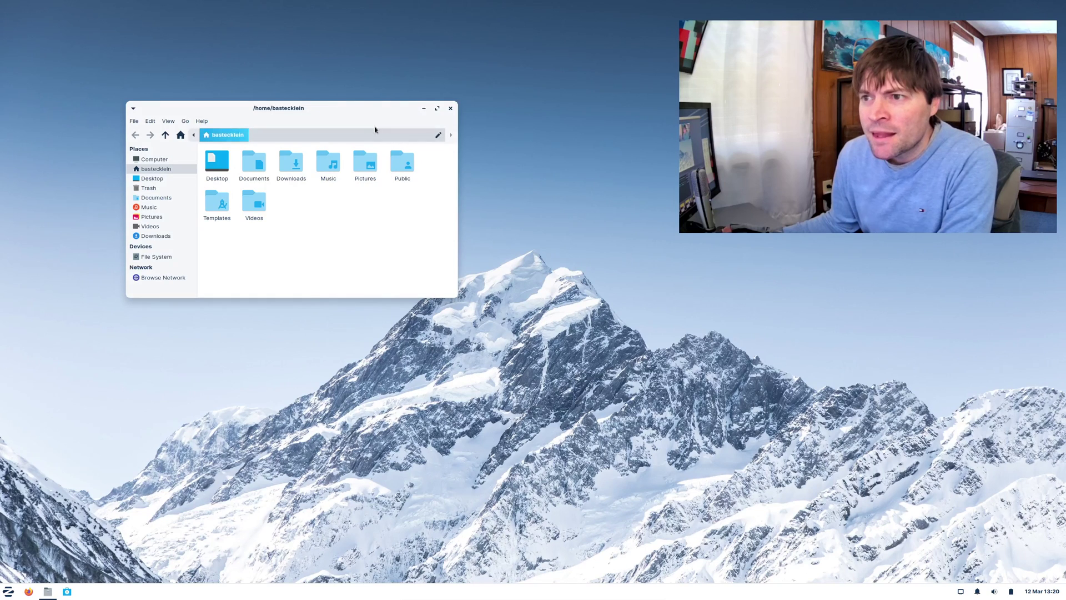
drag(356, 106, 327, 76)
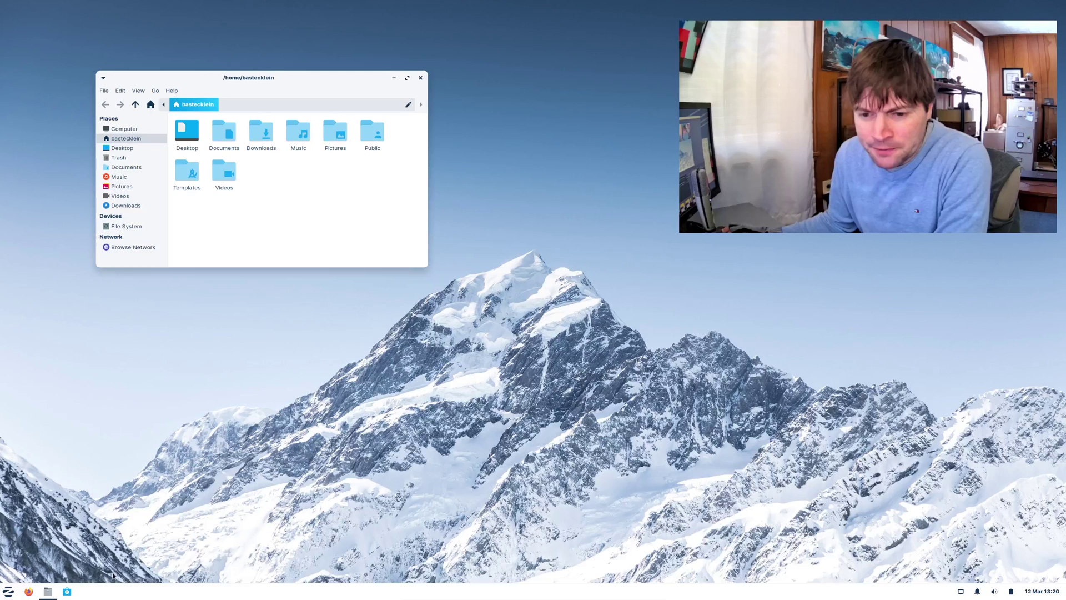
- Launch the Software store and lower its window to view Editor's Picks and recommended apps
click(67, 592)
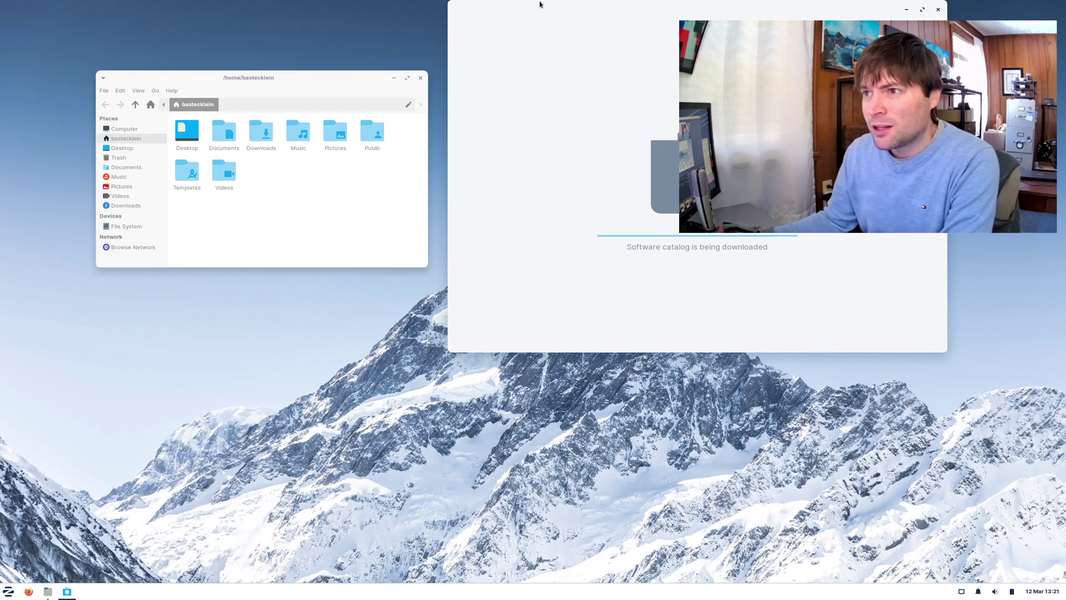
drag(536, 7, 532, 90)
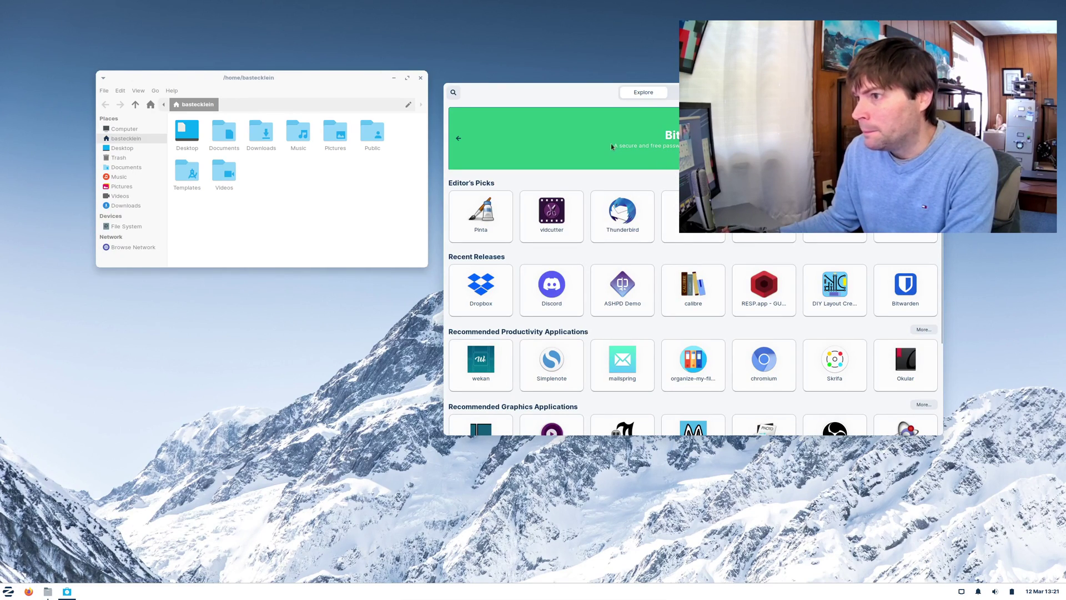
- Start LibreOffice Calc from the Zorin menu's Office section, opening blank spreadsheet Untitled 1
click(8, 591)
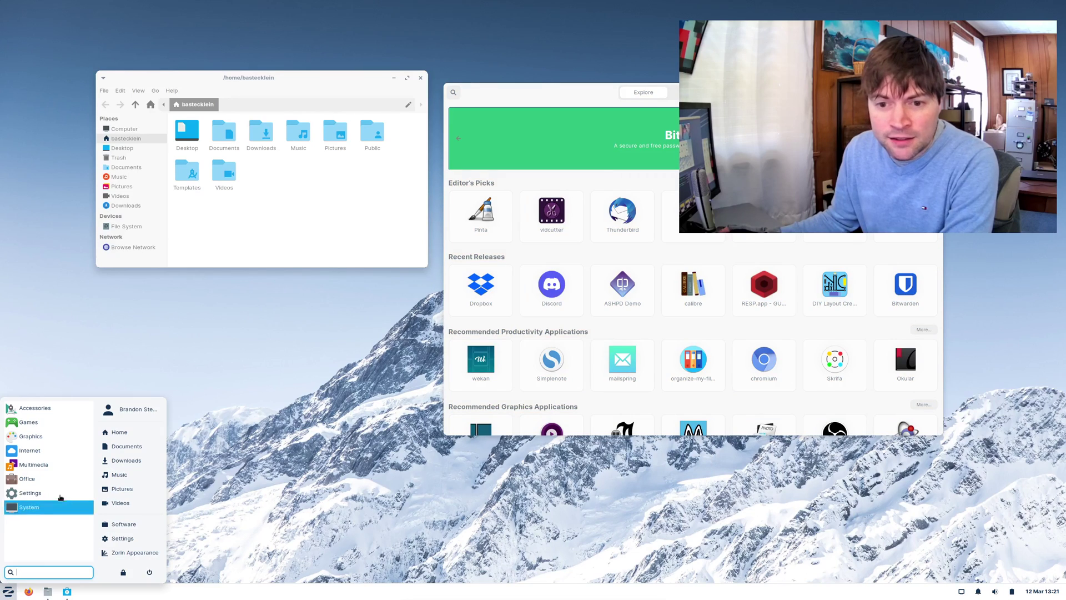
click(56, 477)
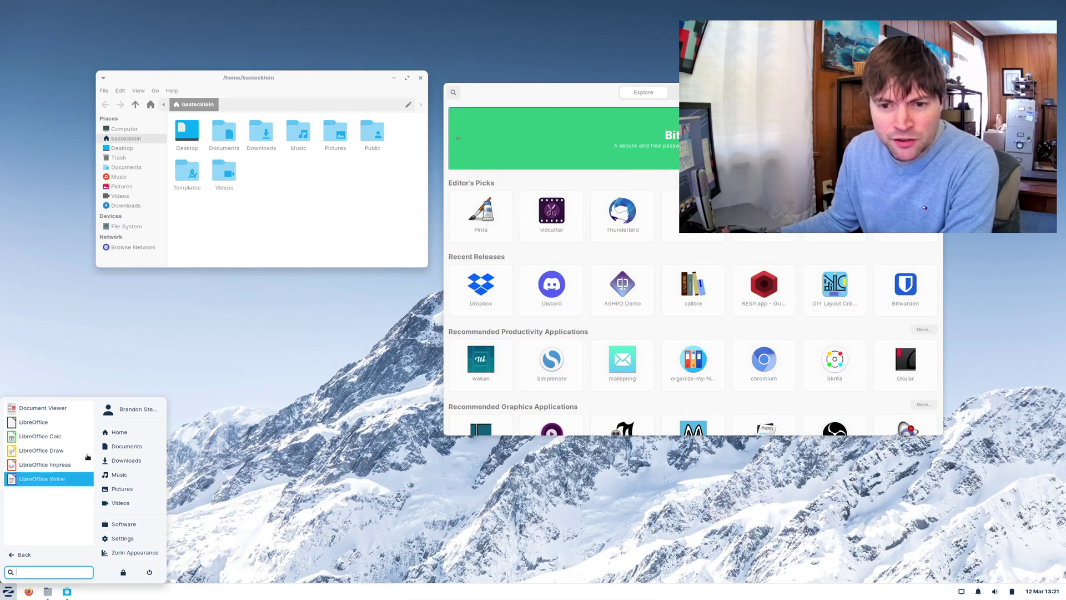
click(58, 441)
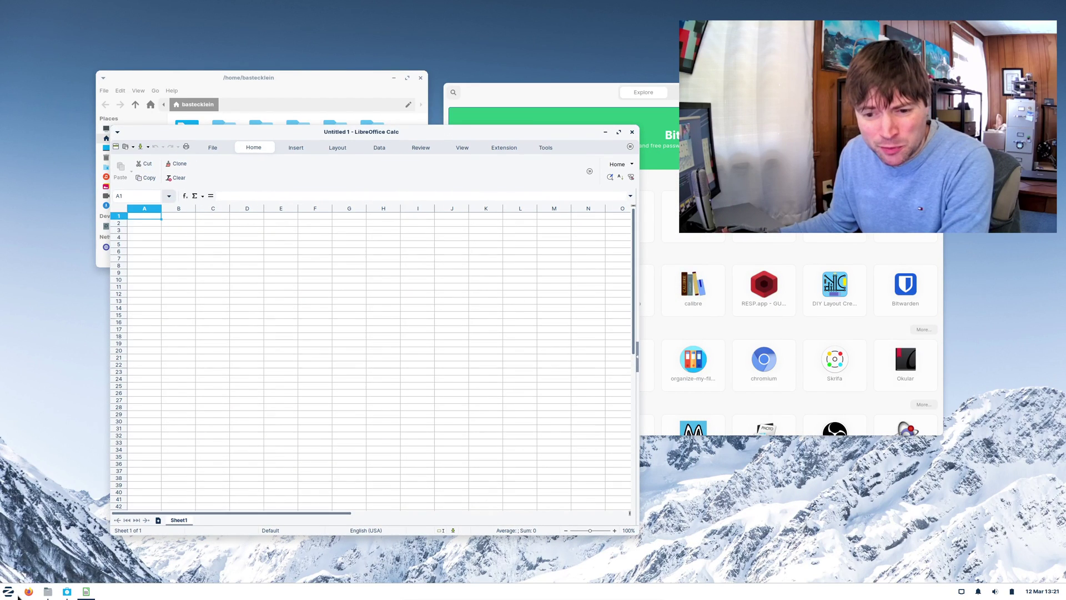
click(12, 592)
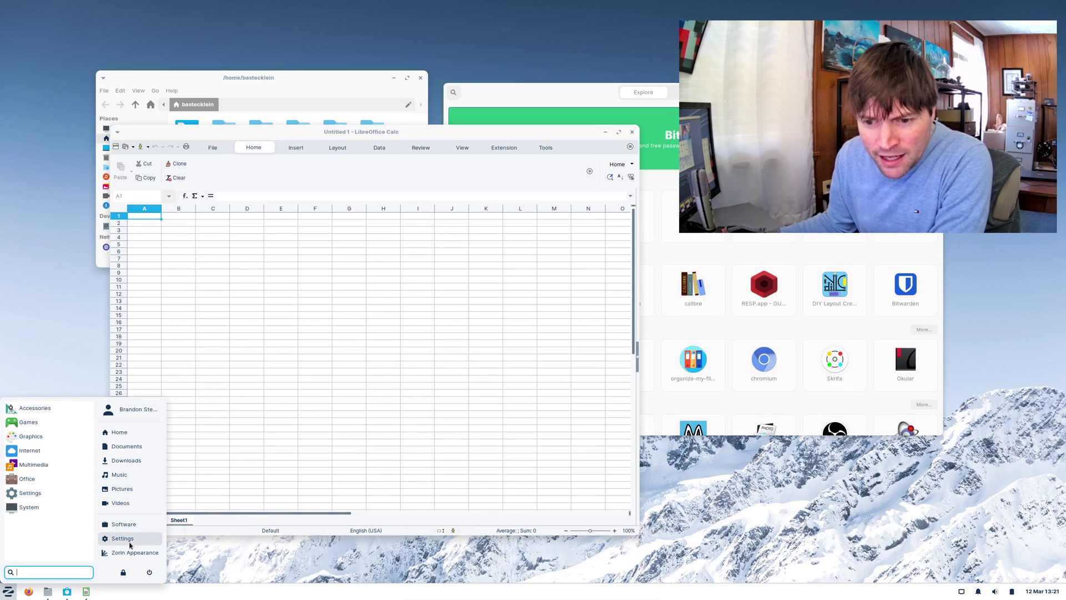
- Open Zorin Appearance, move it up-left, and try the full-width taskbar before returning to compact
click(135, 552)
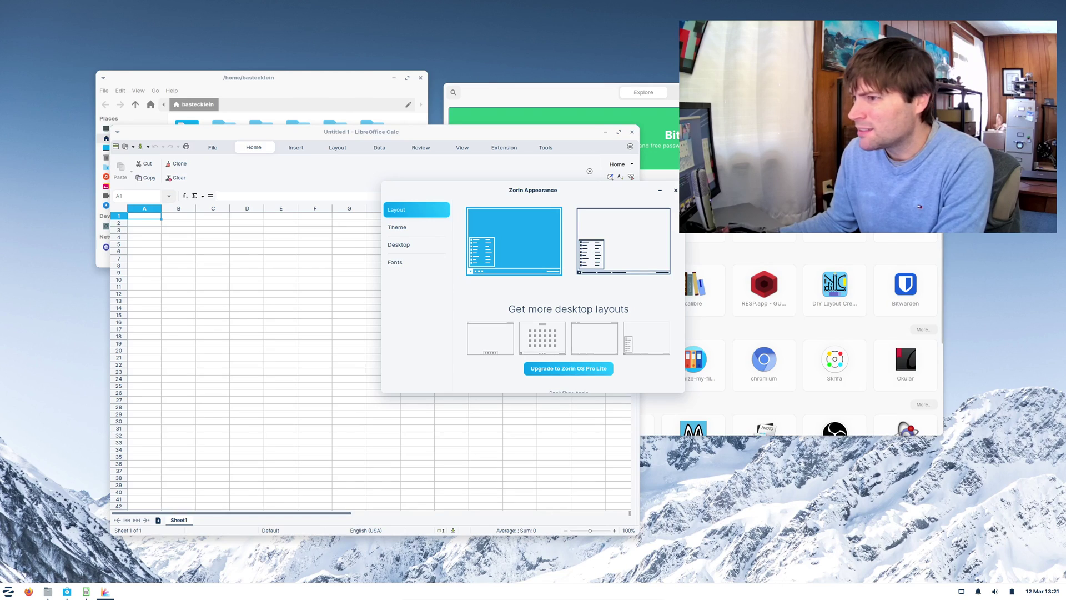
drag(582, 195, 481, 92)
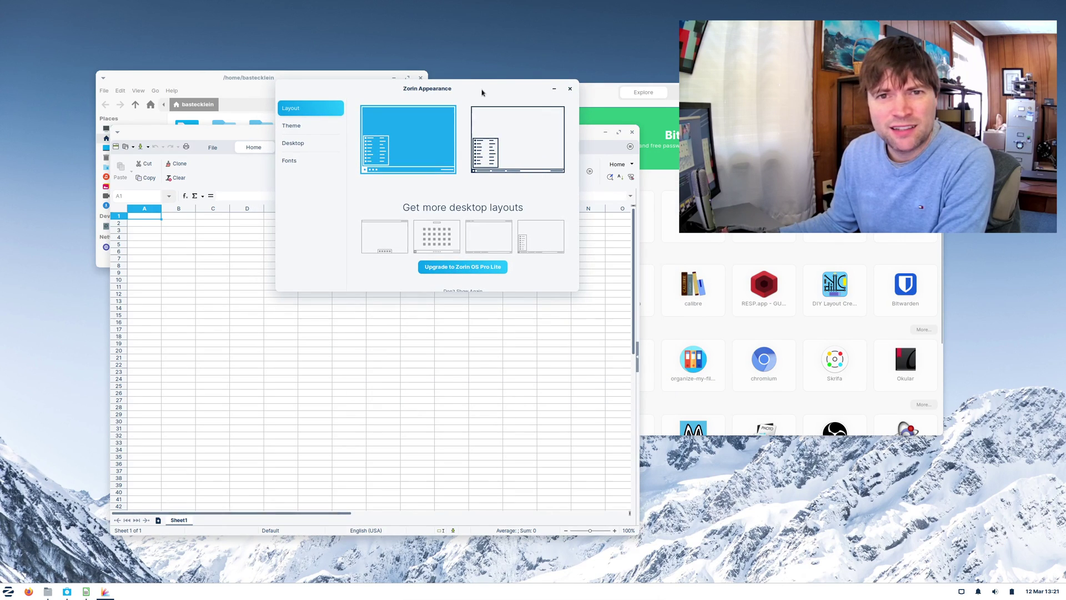
click(489, 136)
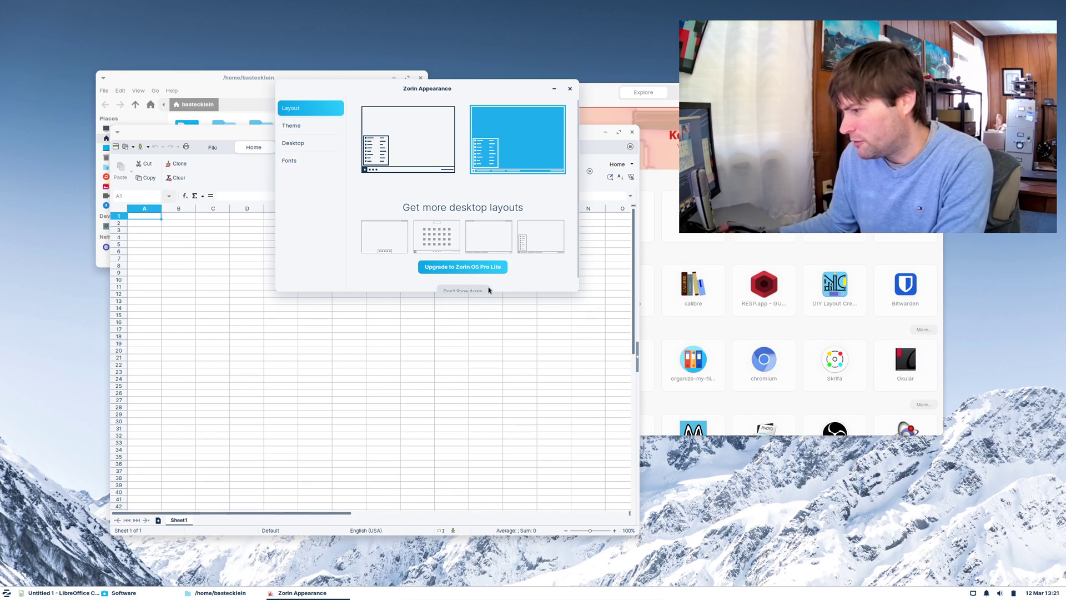
click(436, 128)
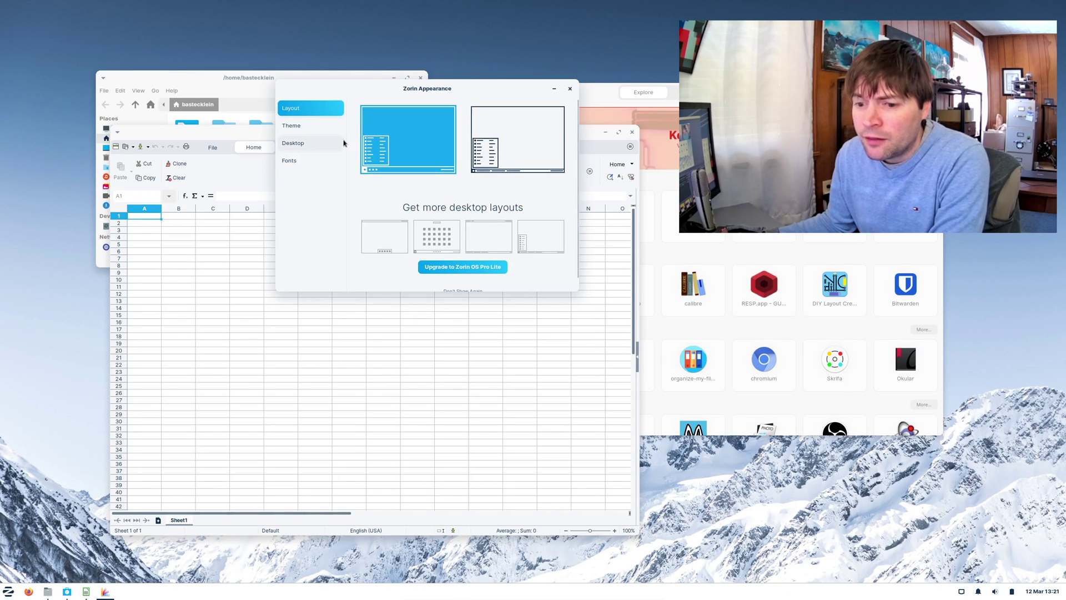
- On the Theme page, try orange and red accents and the dark background, then apply the light theme
click(300, 125)
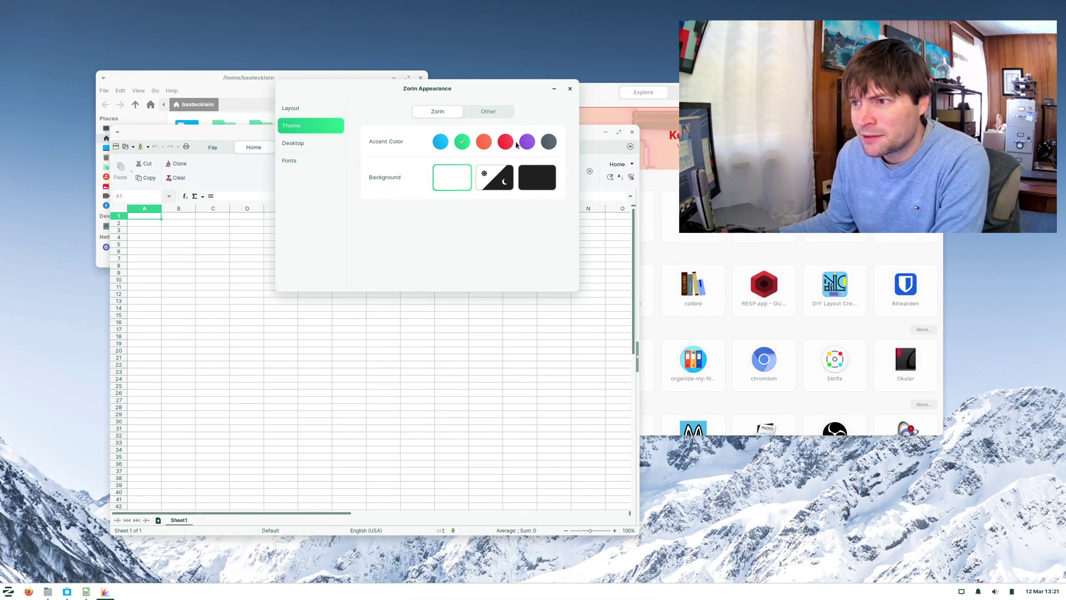
click(484, 141)
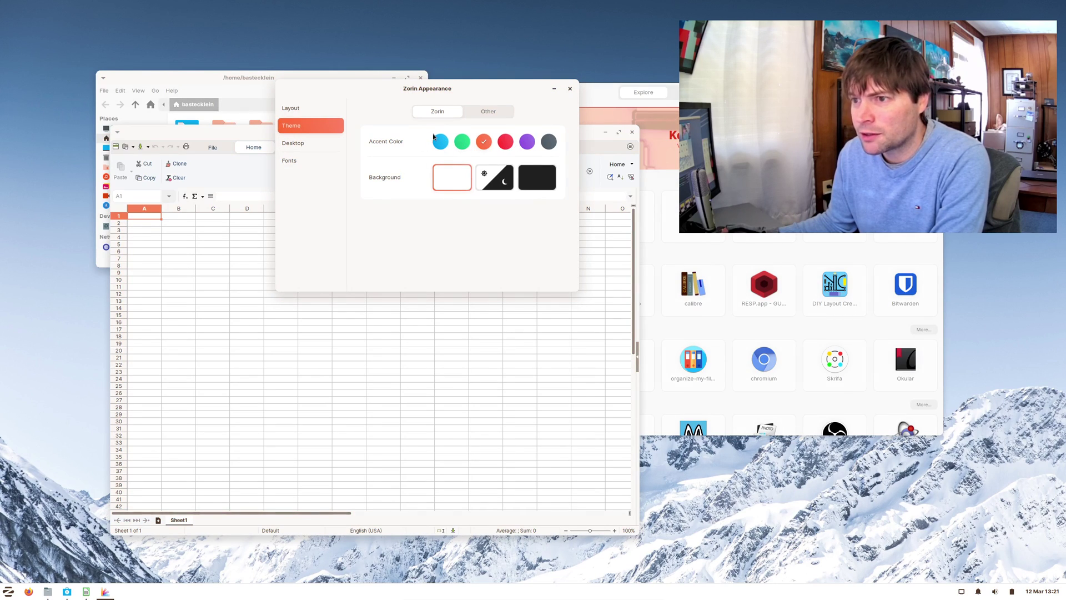
click(505, 141)
click(531, 180)
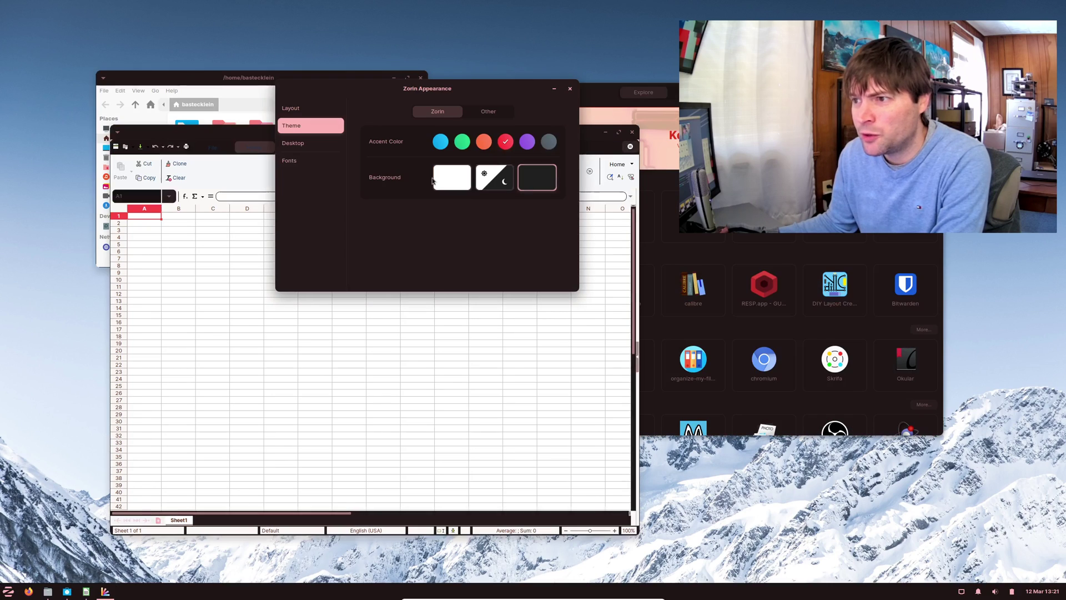
drag(226, 81, 130, 38)
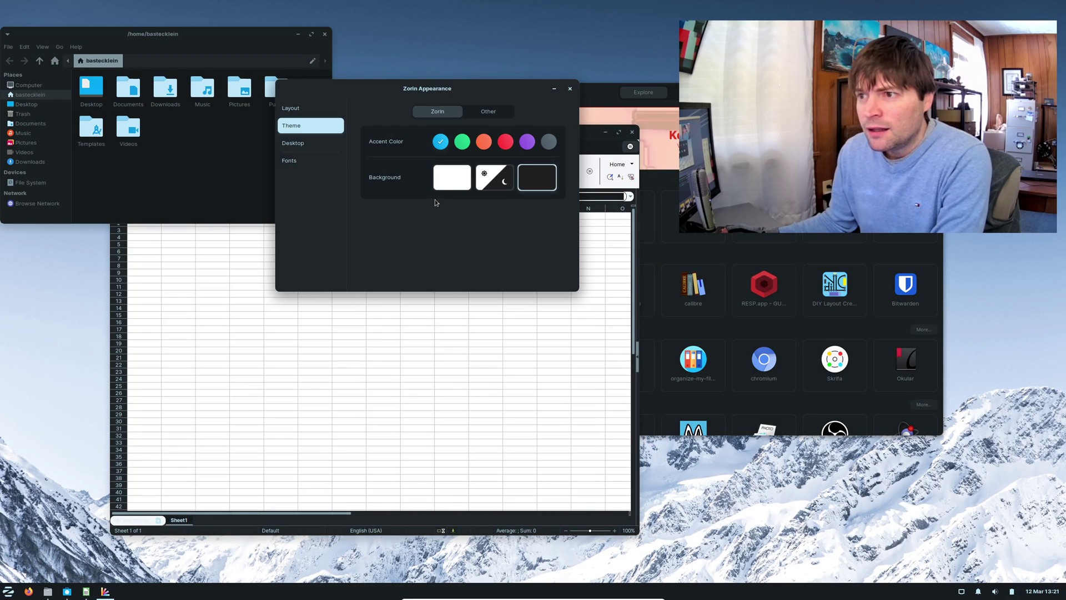
click(448, 178)
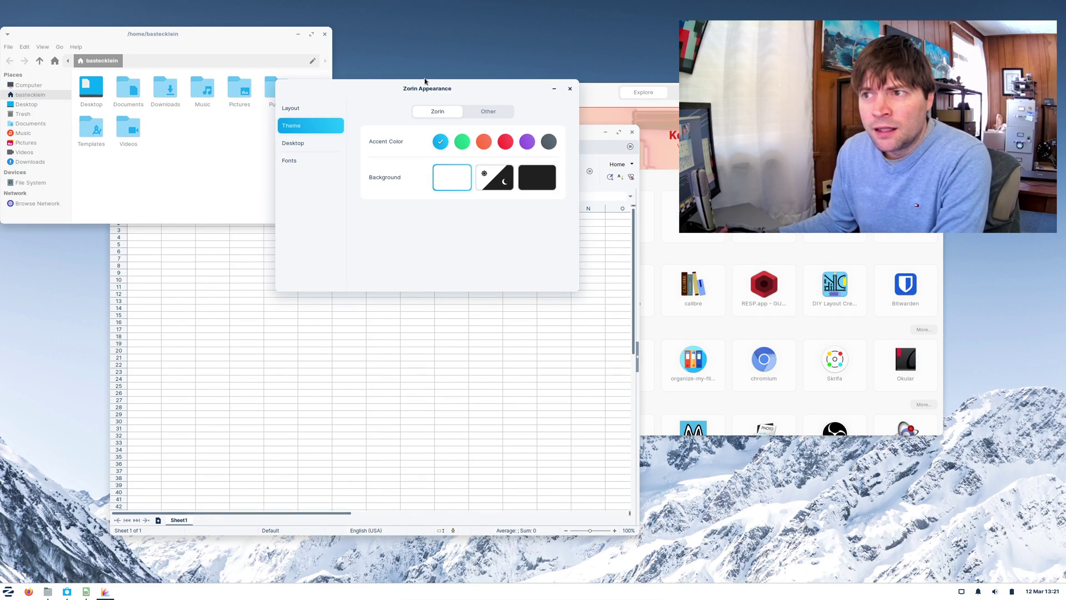
- Drag the Zorin Appearance window across the screen and drop it at the lower left over Calc
drag(440, 93, 497, 102)
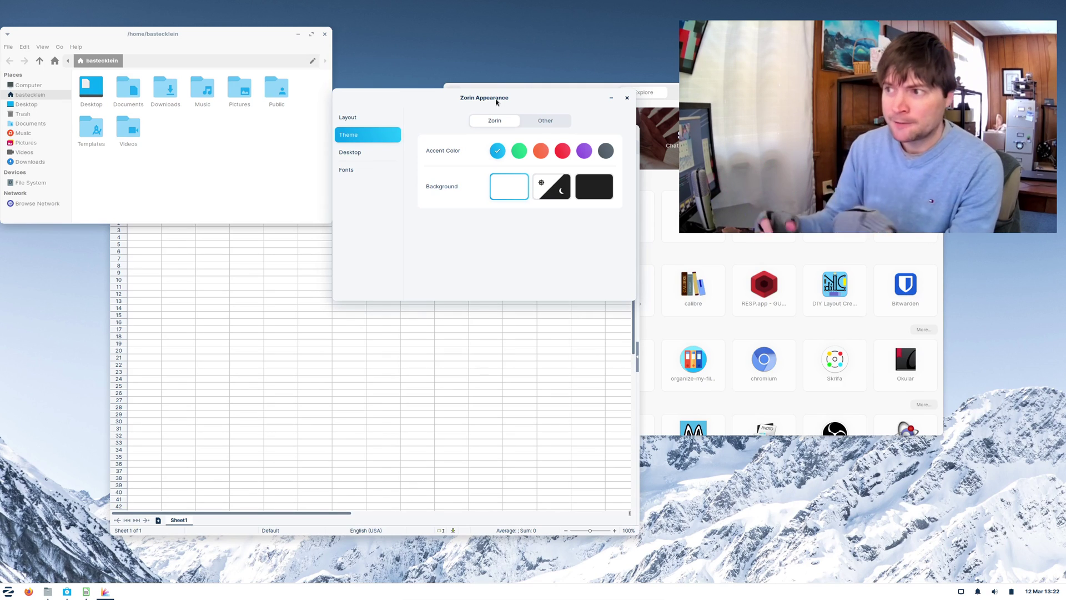
drag(497, 101, 747, 346)
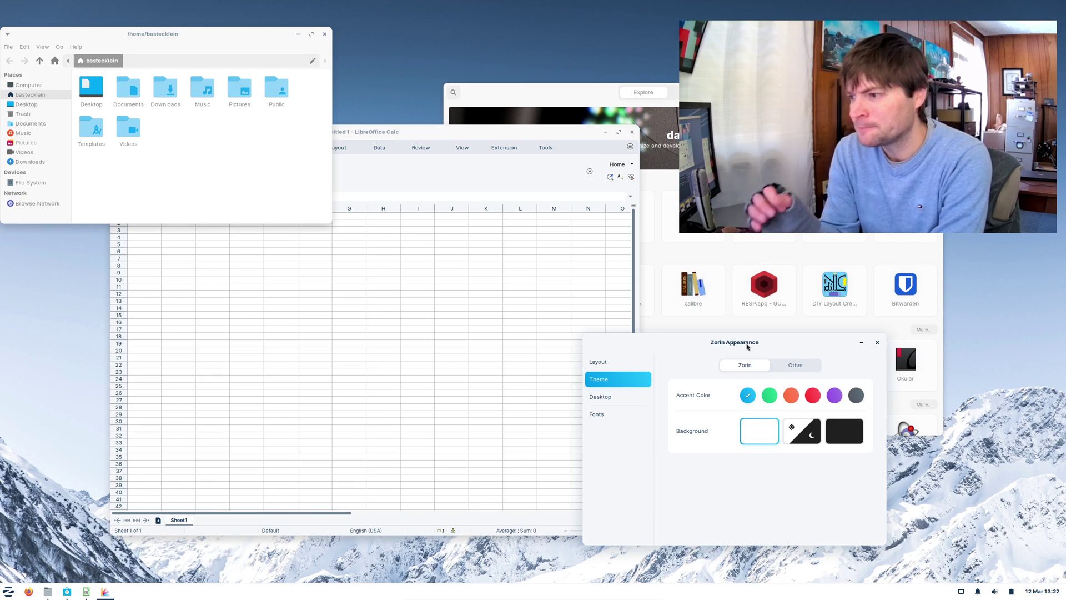
drag(747, 345, 252, 350)
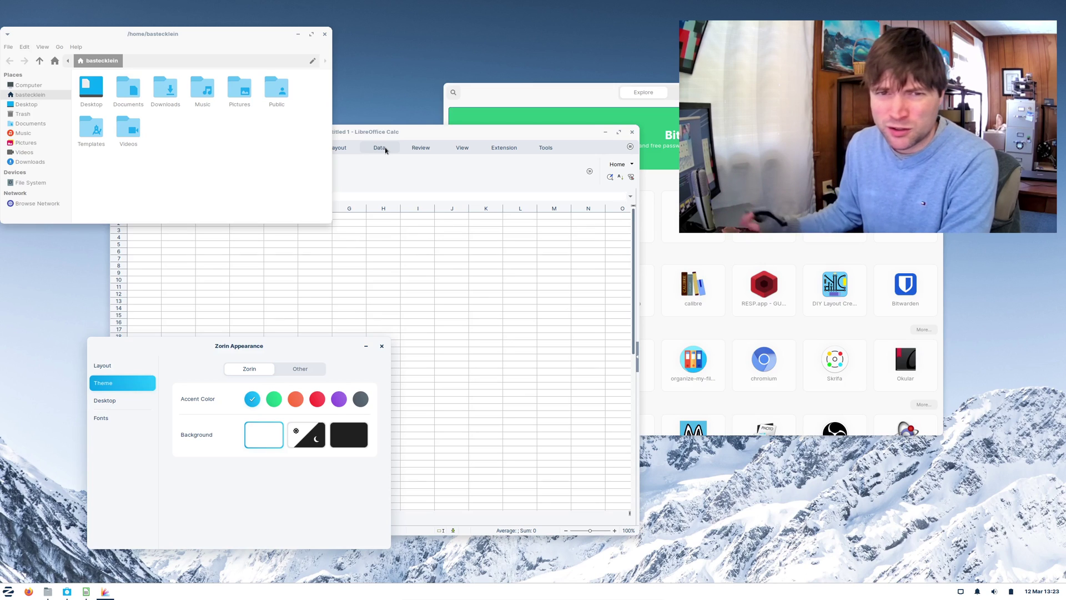
- Raise the Calc spreadsheet shifted right, then raise the Software store window above it, moved up
drag(508, 134, 608, 144)
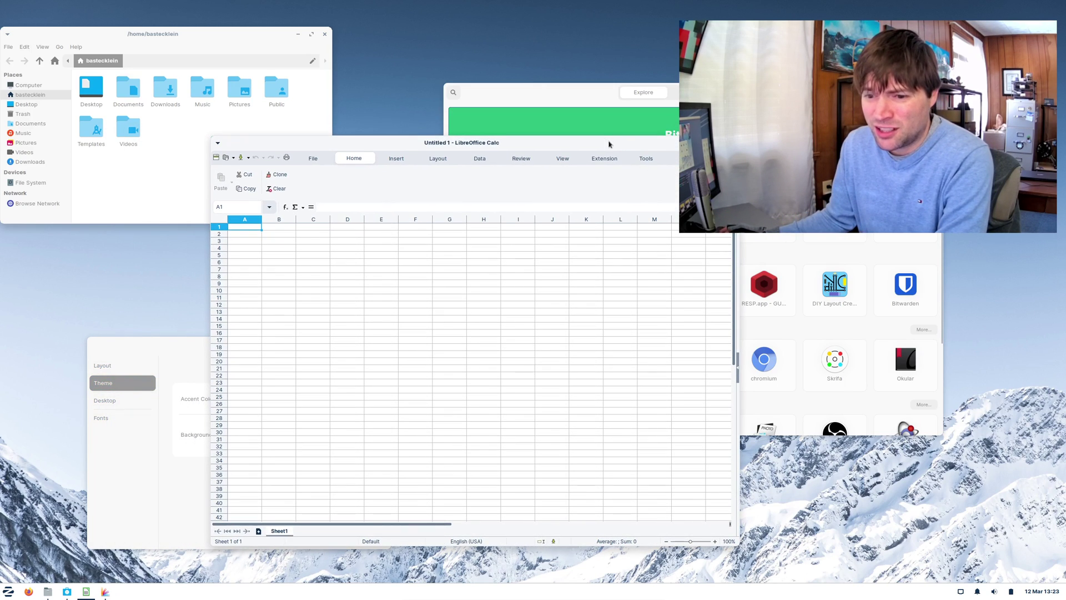
drag(559, 91, 537, 49)
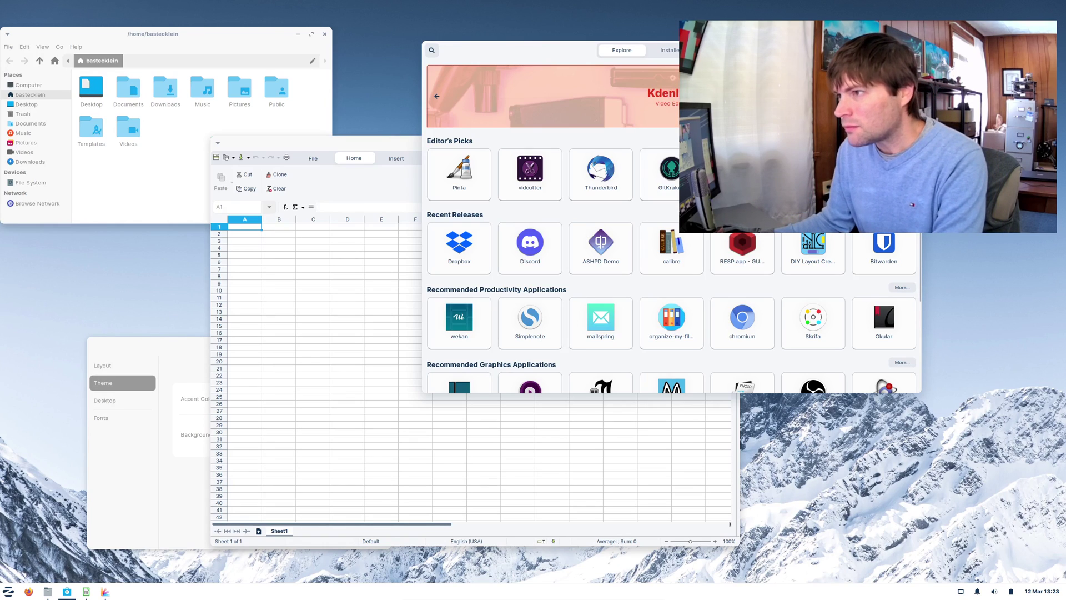
click(677, 52)
click(629, 54)
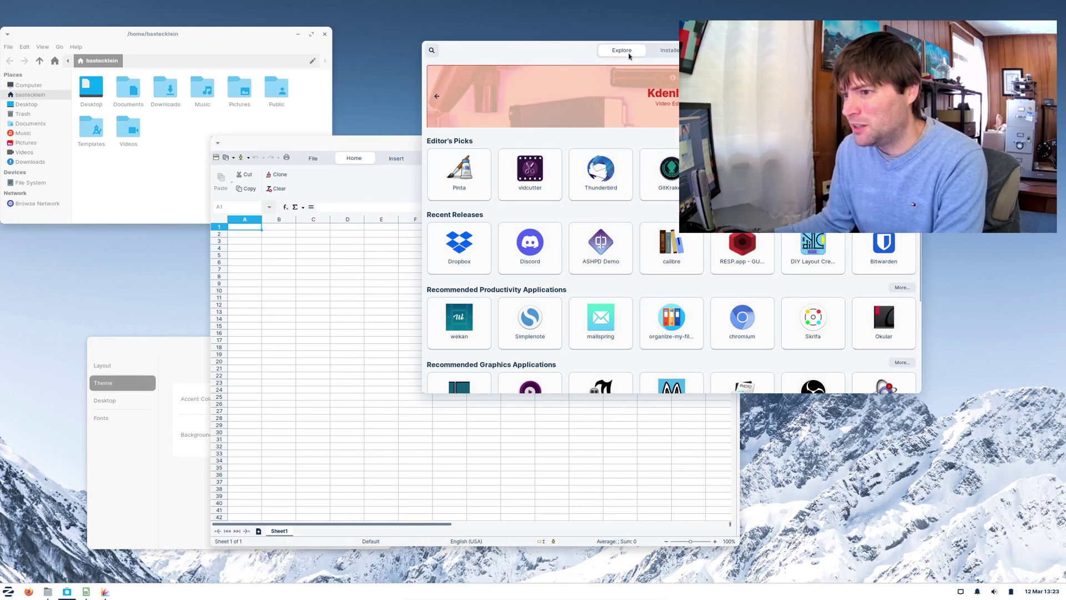
scroll(554, 142, down, 4)
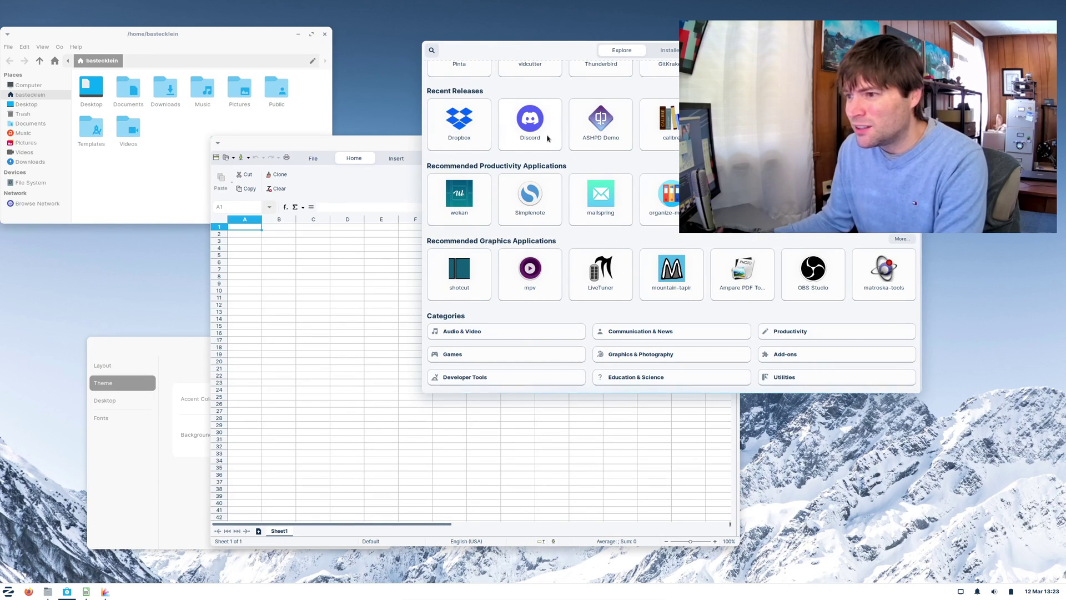
scroll(548, 138, up, 1)
scroll(547, 138, up, 3)
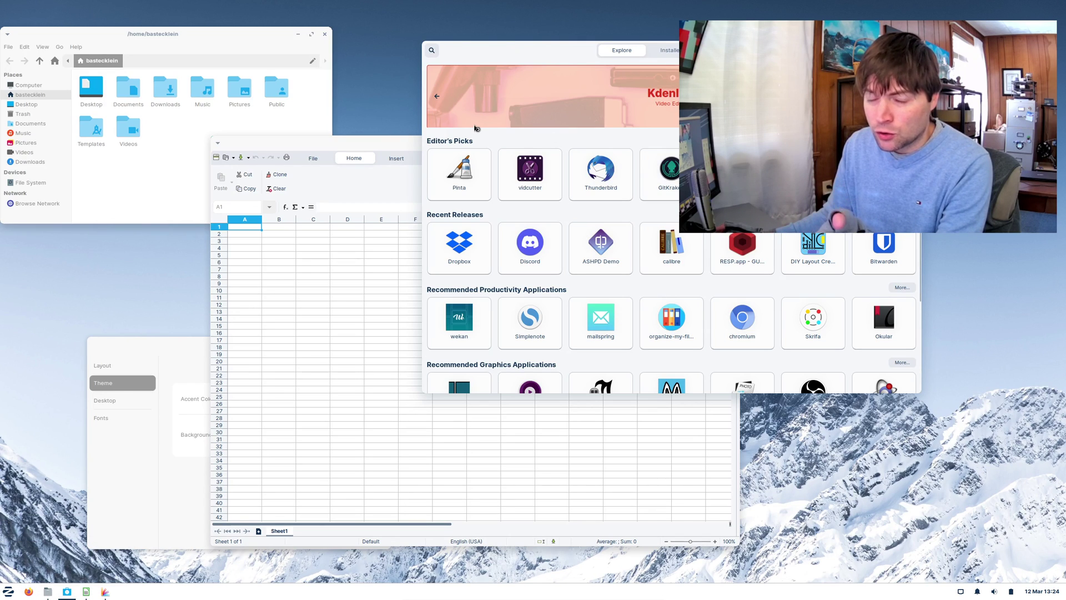
- Centre the new Firefox window and search the web for 'download chrome'
drag(711, 151, 351, 71)
click(359, 90)
text(ch)
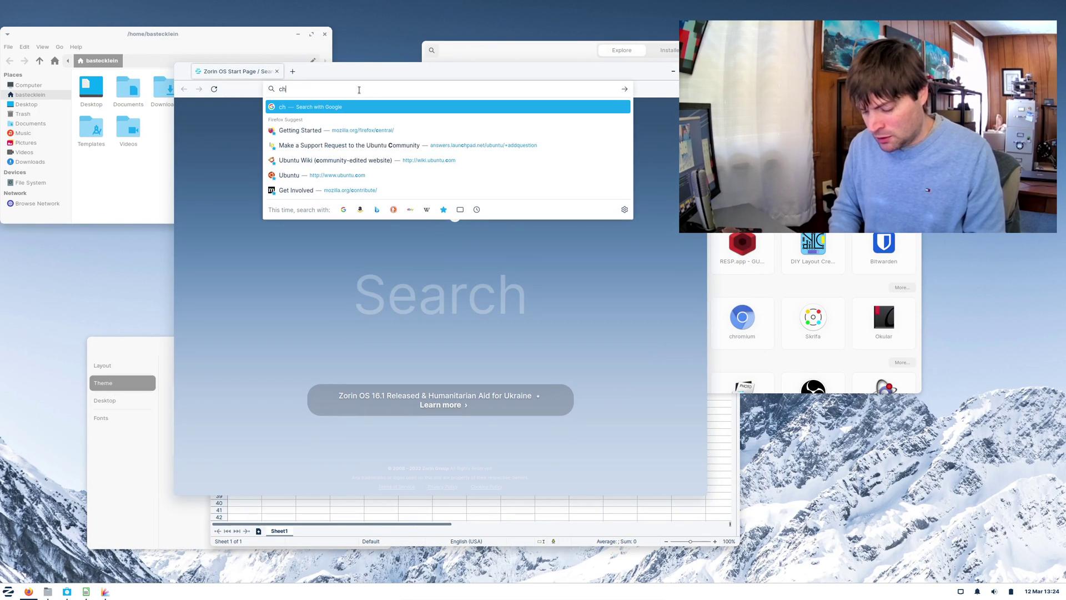
key(BackSpace)
key(BackSpace)
text(download c)
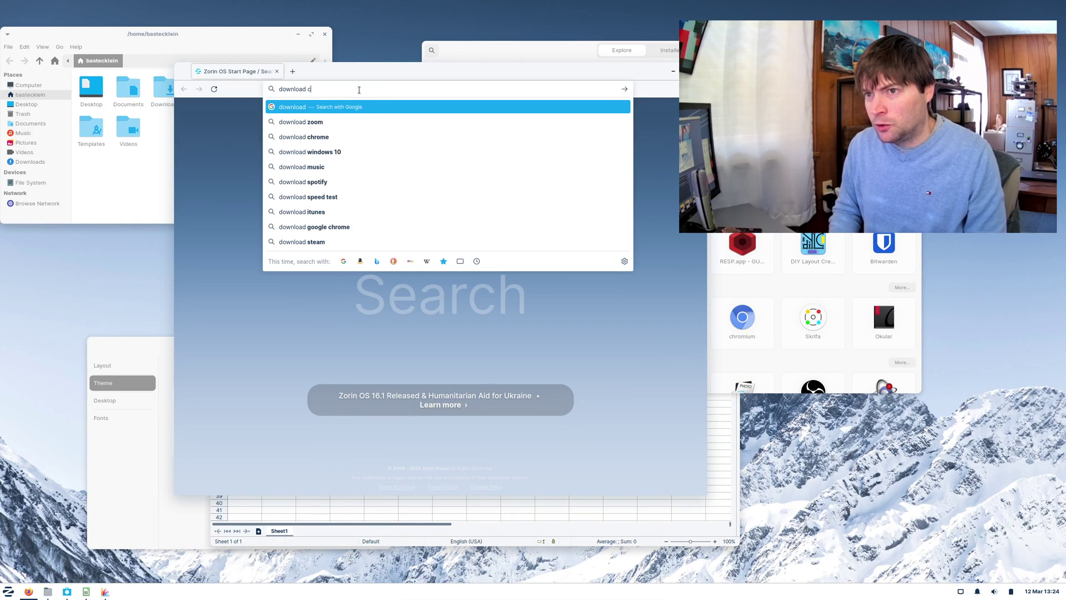
text(hrome)
key(Return)
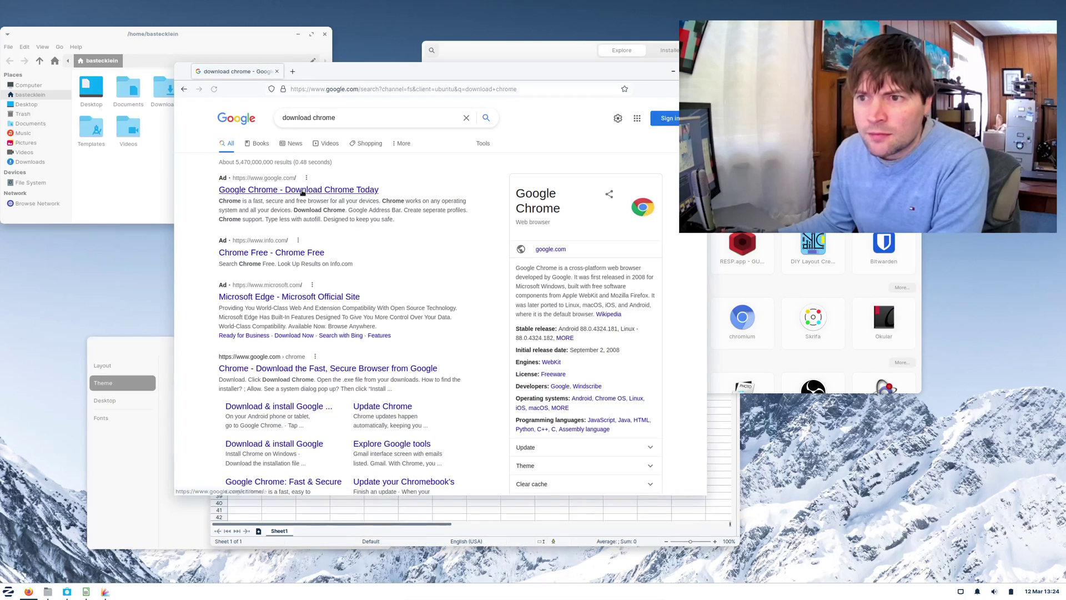
- Open Google's Chrome download page, choose the 64 bit .deb package, and accept and install
click(302, 190)
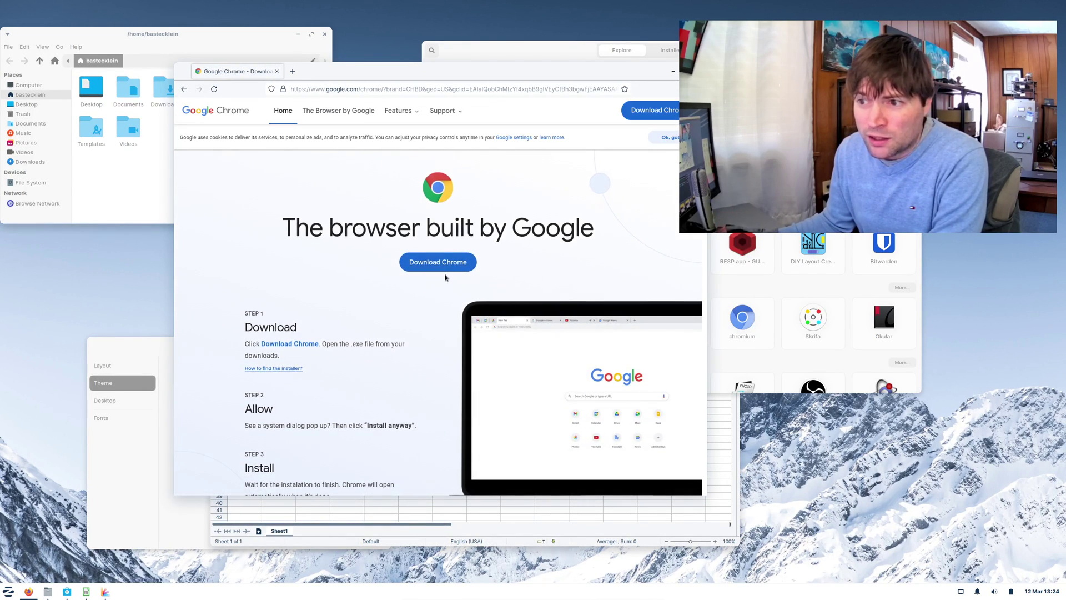
click(438, 263)
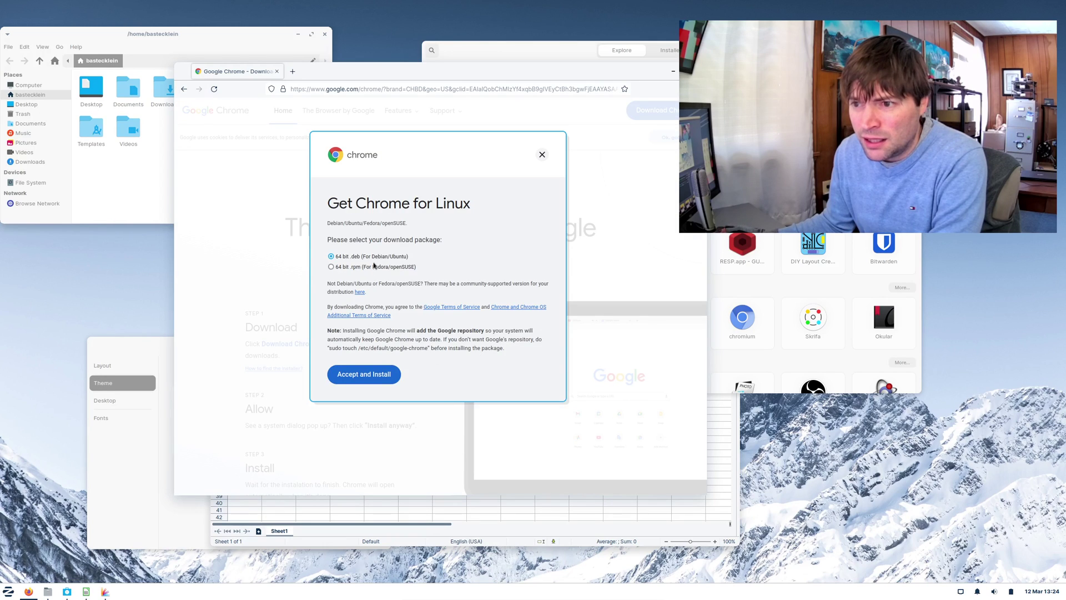
click(359, 257)
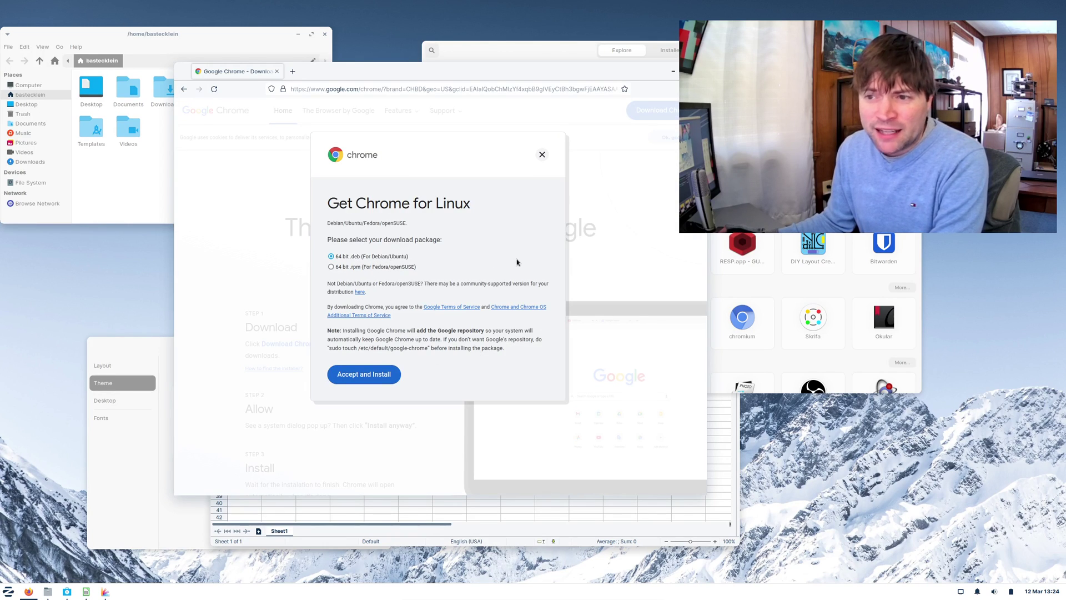
click(365, 375)
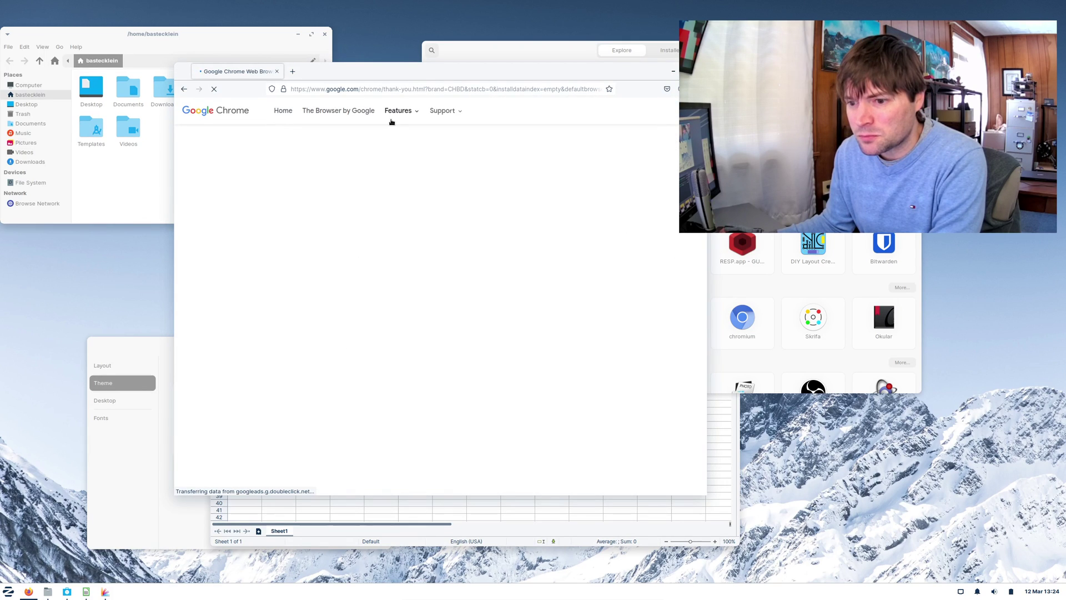
- Open google-chrome-stable_current_amd64.deb from Thunar's Downloads folder, confirm Run, and position the installer window
drag(455, 81, 624, 115)
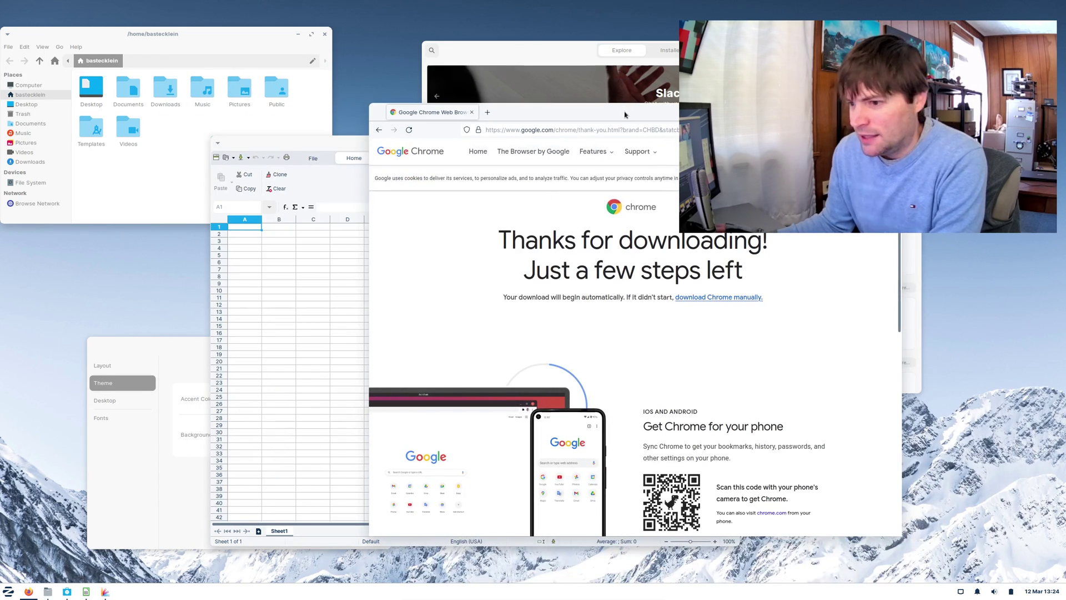
click(48, 591)
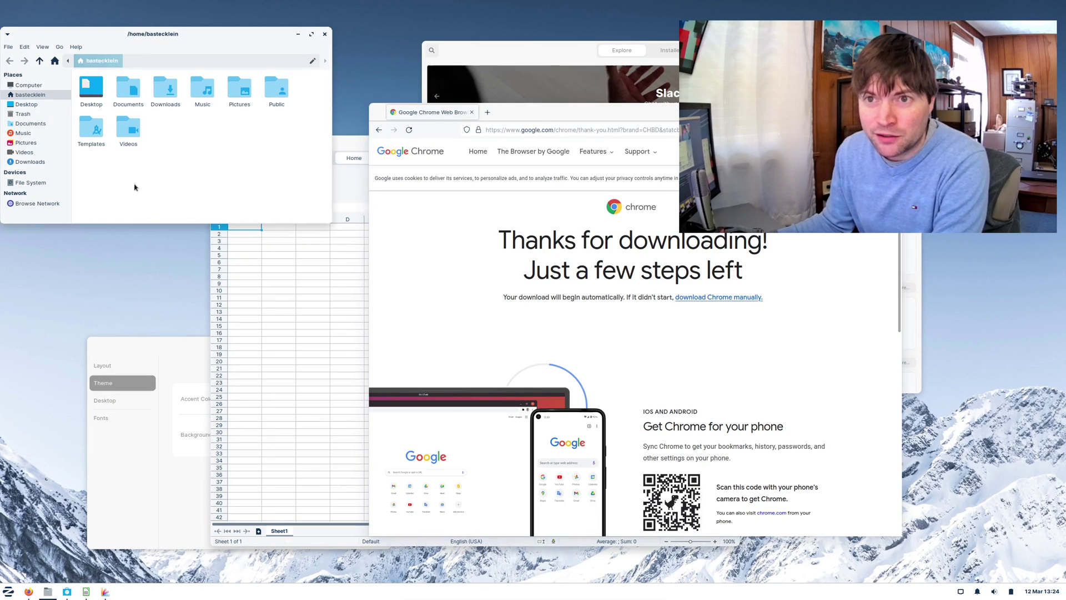
double_click(164, 89)
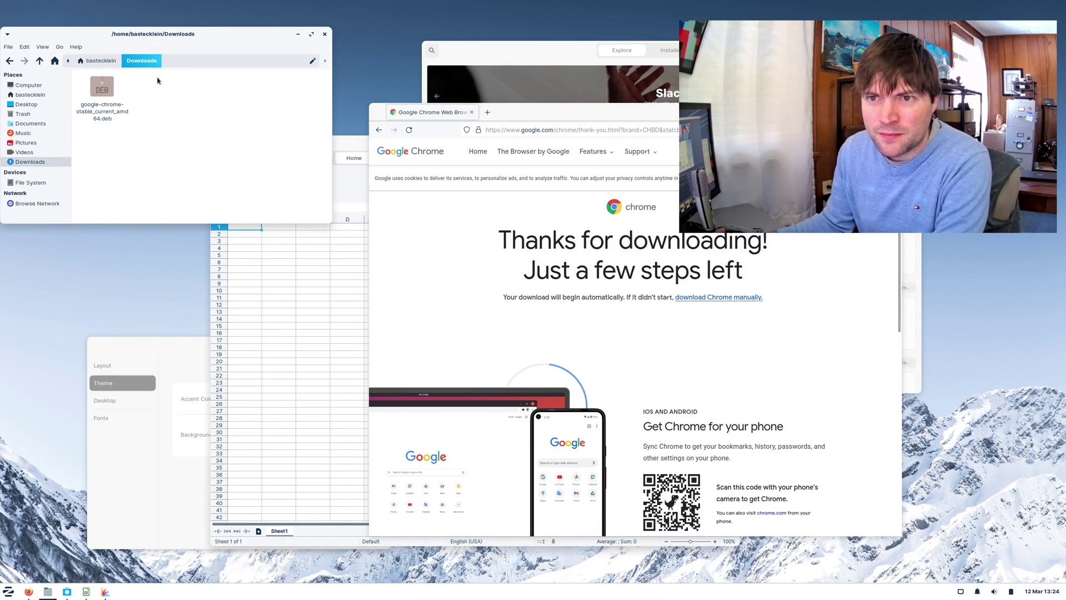
double_click(101, 89)
click(589, 361)
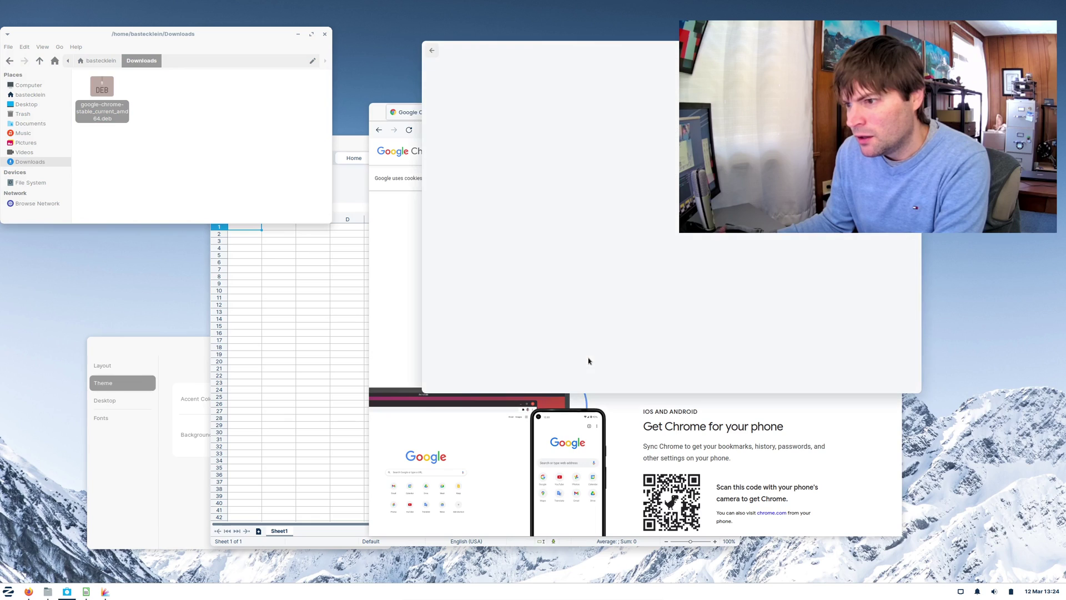
drag(572, 58, 399, 50)
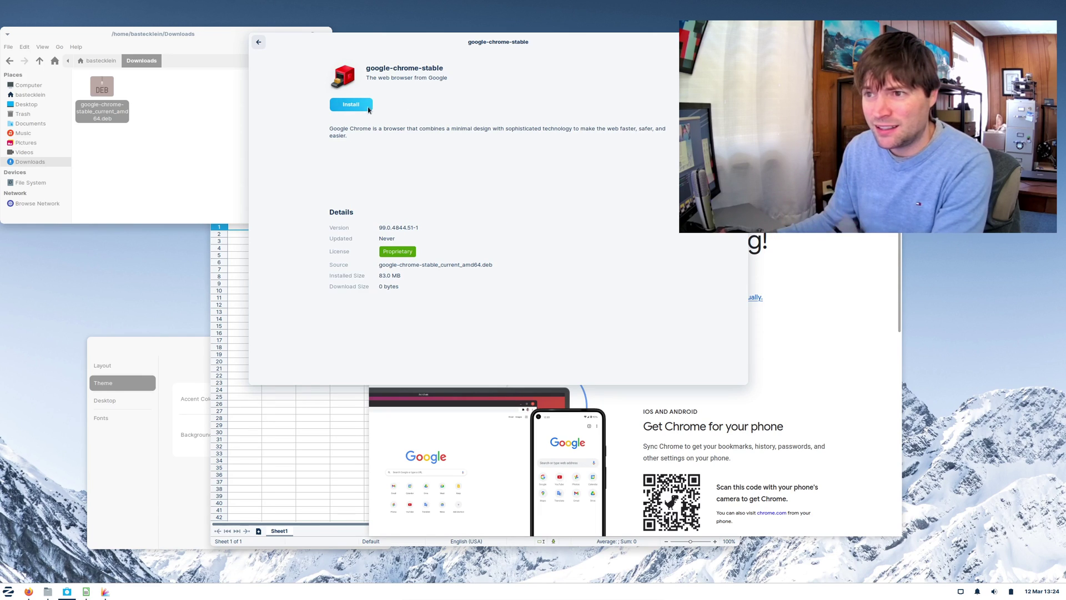
- Install google-chrome-stable, authorising with the account password, and rearrange the installer and browser windows
click(368, 108)
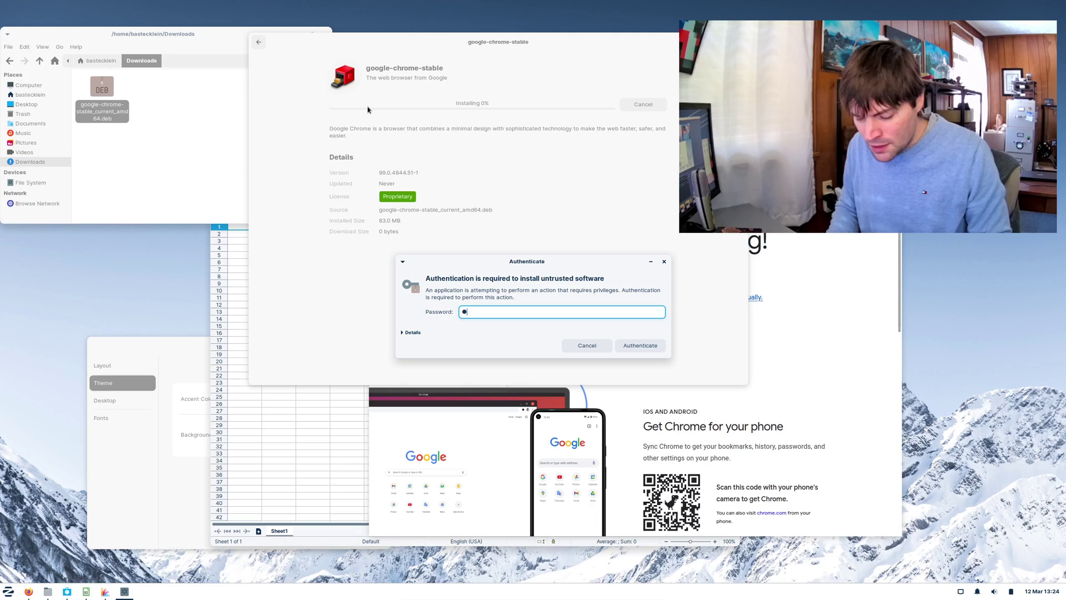
key(Return)
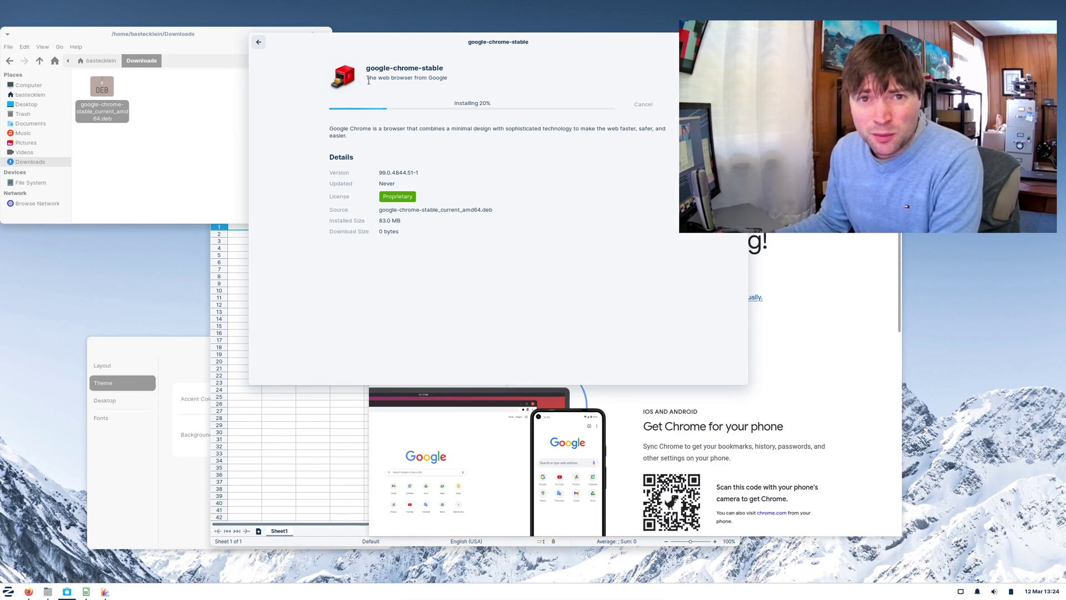
drag(511, 47, 330, 212)
drag(574, 118, 650, 73)
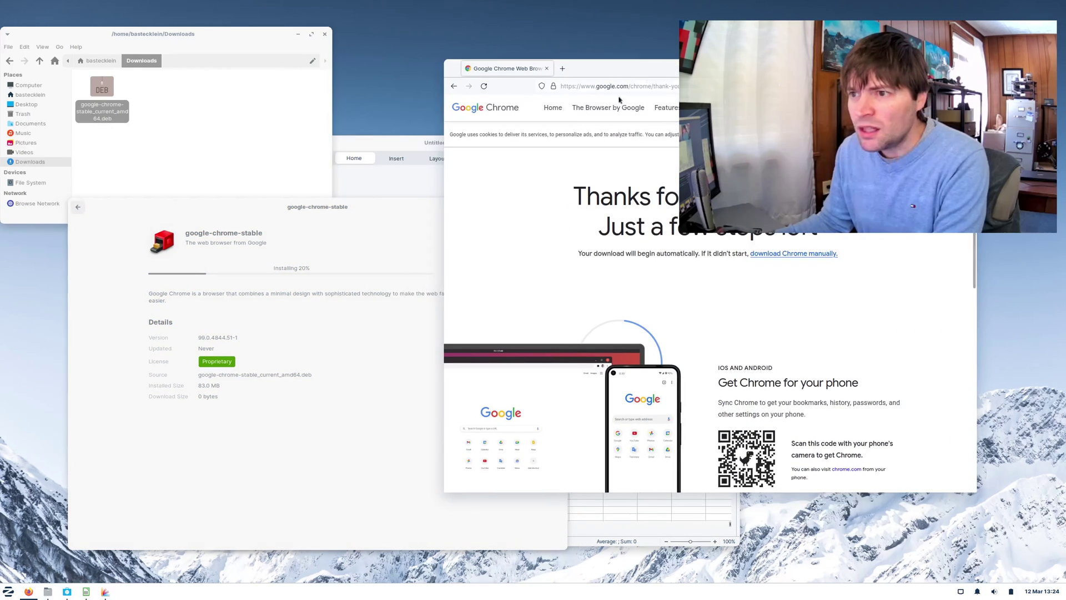
drag(355, 205, 311, 193)
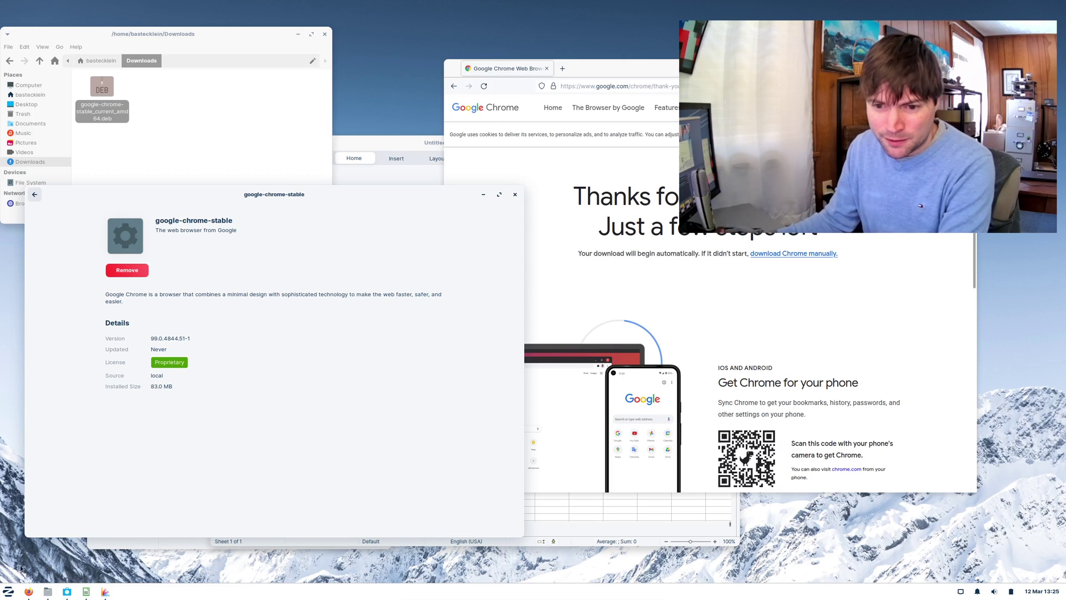
- Launch Google Chrome from Zorin menu > Internet, accept a blank unencrypted keyring, and dismiss the first-run prompt
click(8, 591)
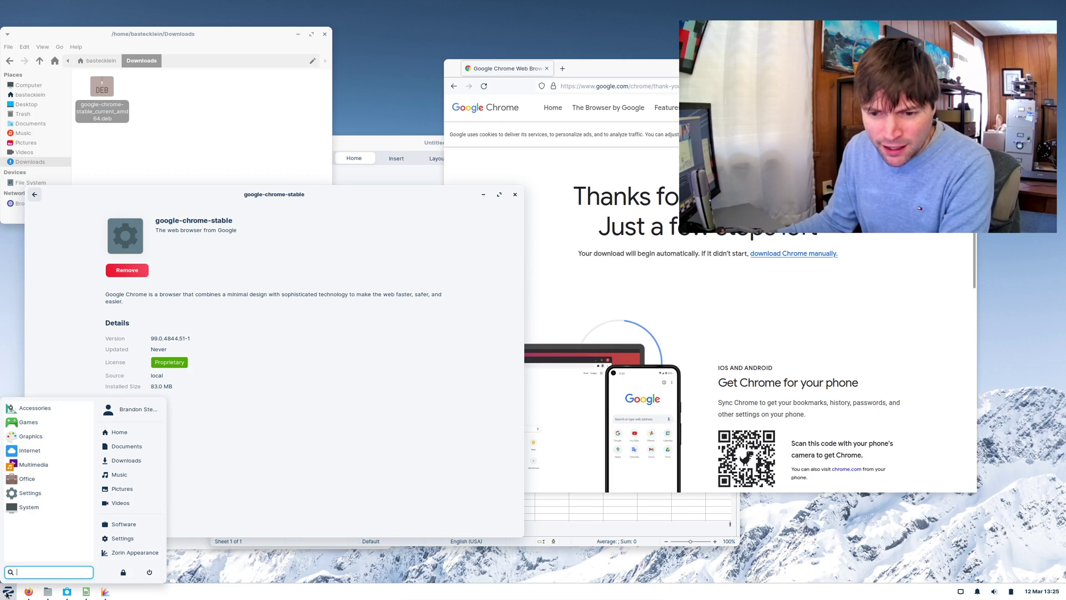
click(50, 451)
click(62, 422)
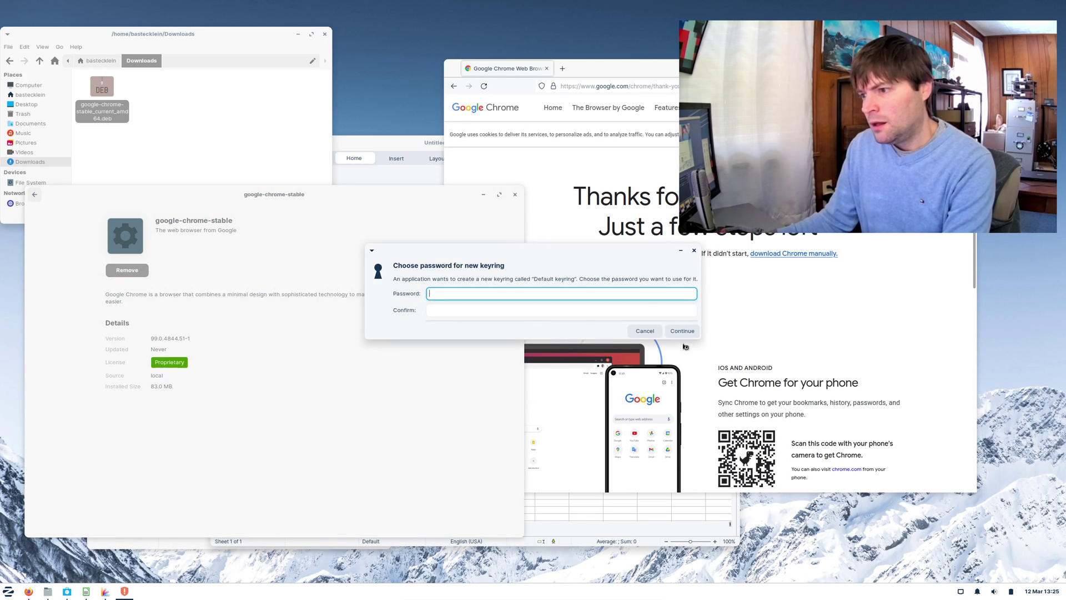
click(690, 331)
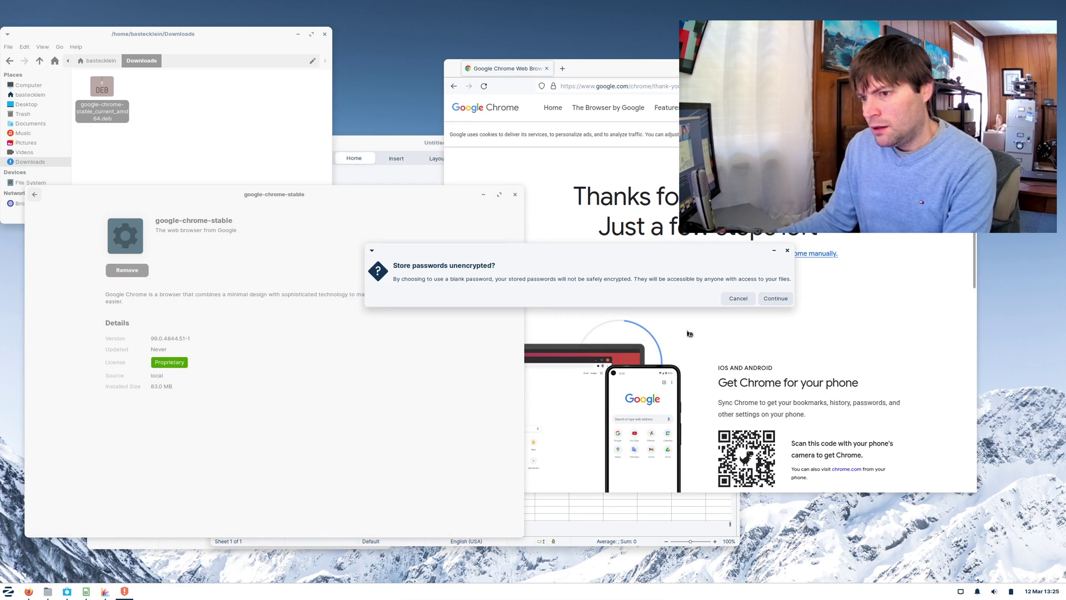
click(773, 299)
click(609, 325)
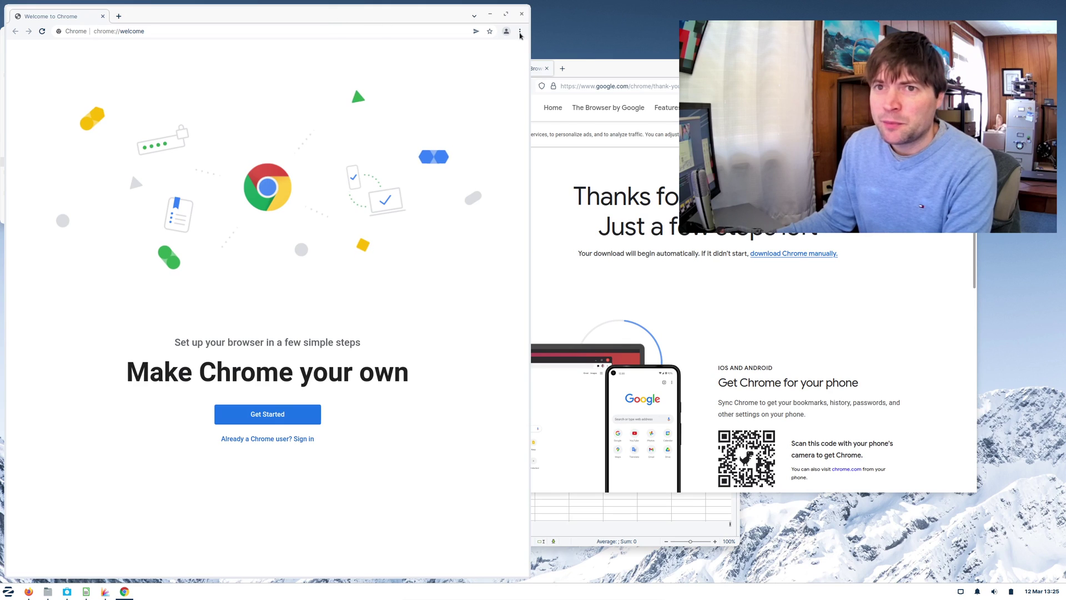
- Move the Chrome welcome window right and down, shrink it, enlarge it, then shift it further right
drag(19, 17, 209, 28)
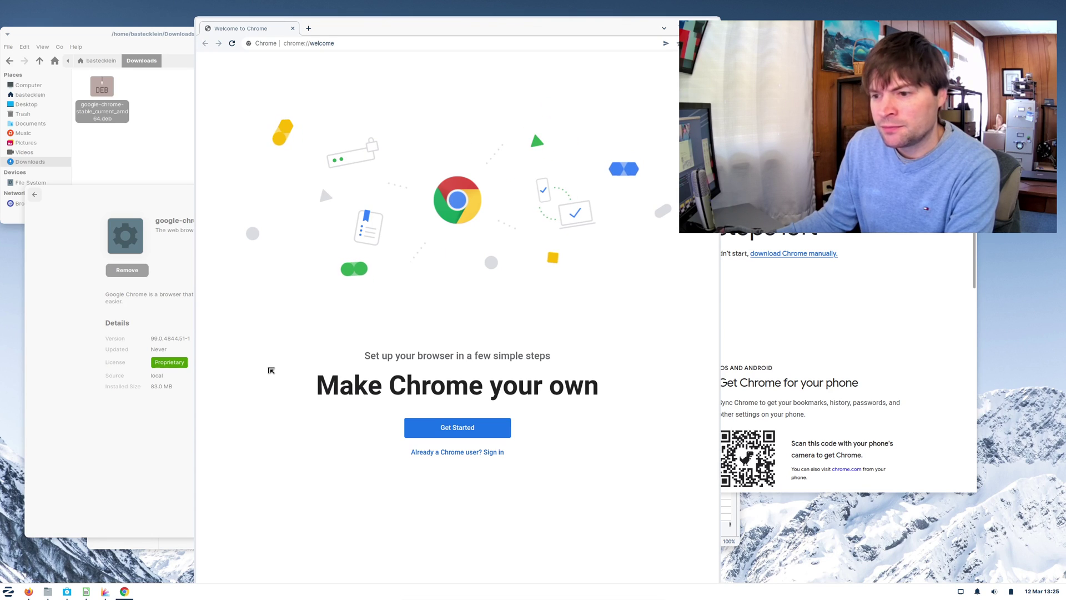
drag(197, 20, 522, 36)
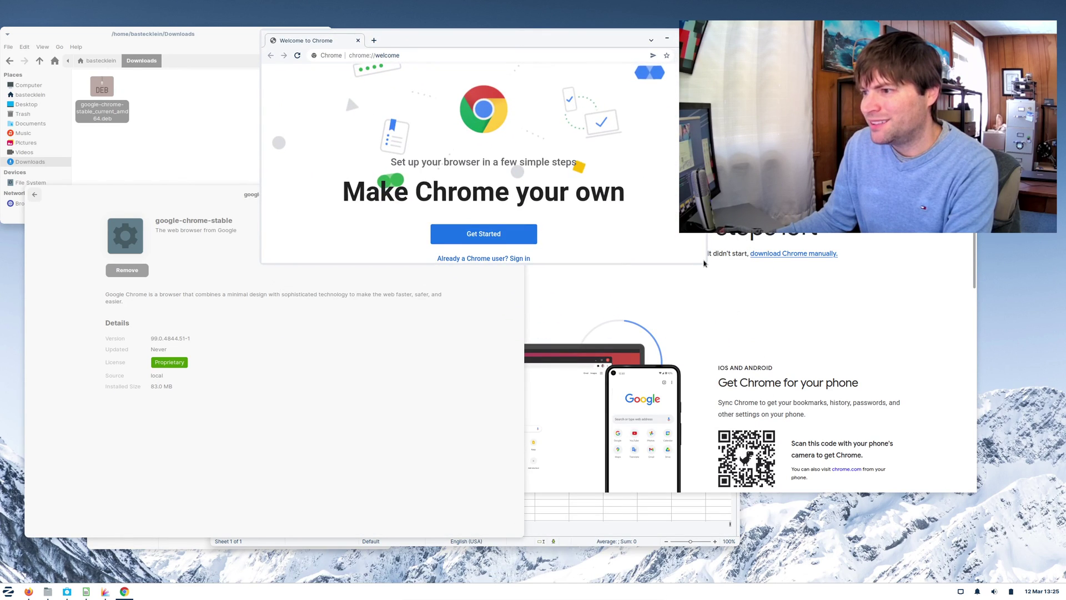
drag(706, 268, 758, 425)
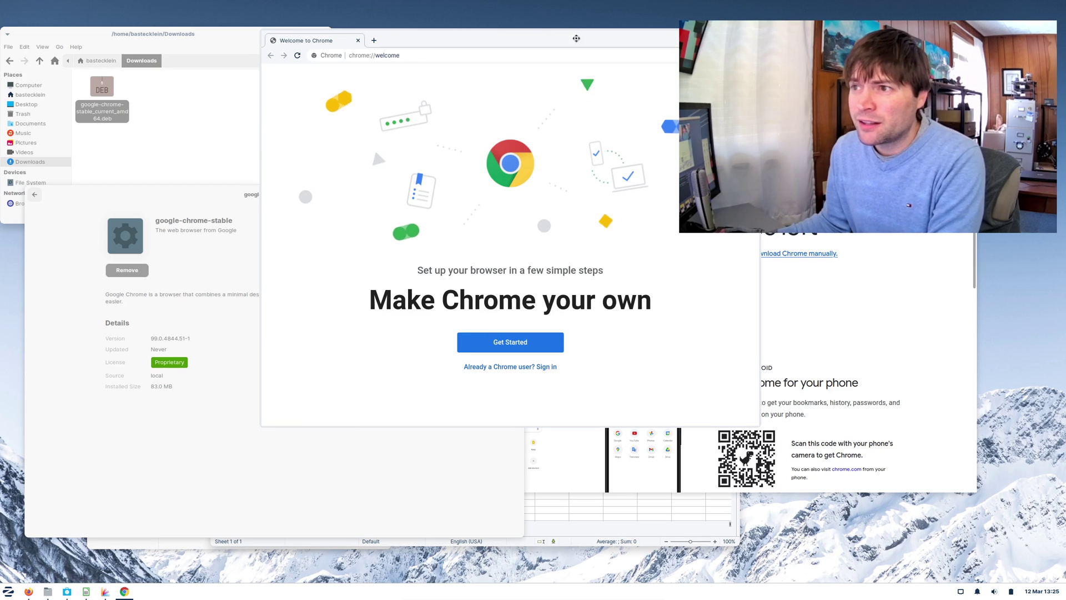
drag(518, 36, 604, 37)
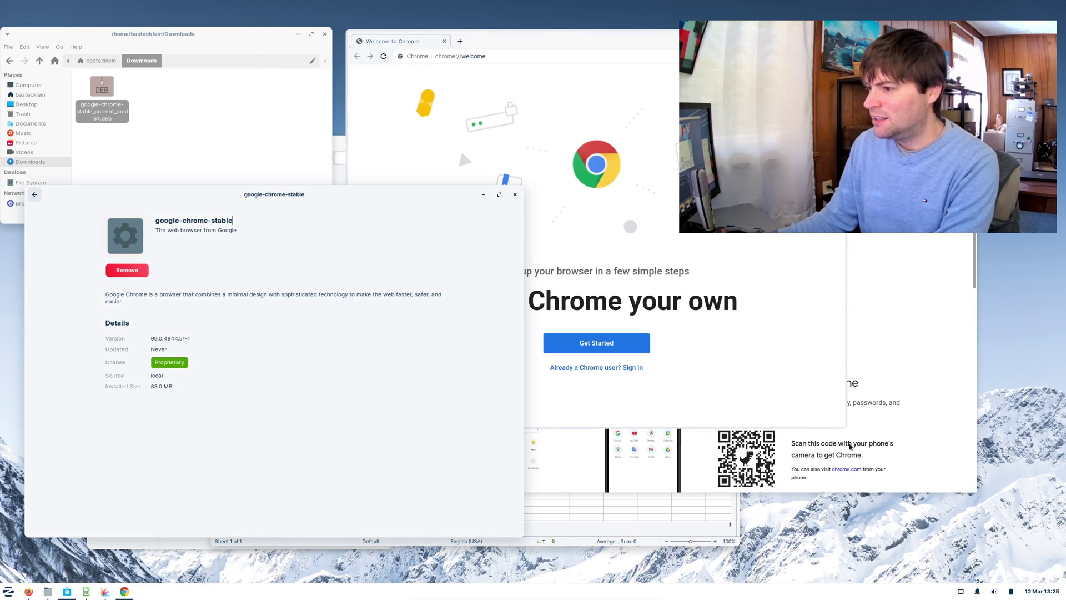
- Narrow the Chrome window, then raise the google-chrome-stable details and the Calc spreadsheet
click(846, 429)
drag(846, 429, 802, 423)
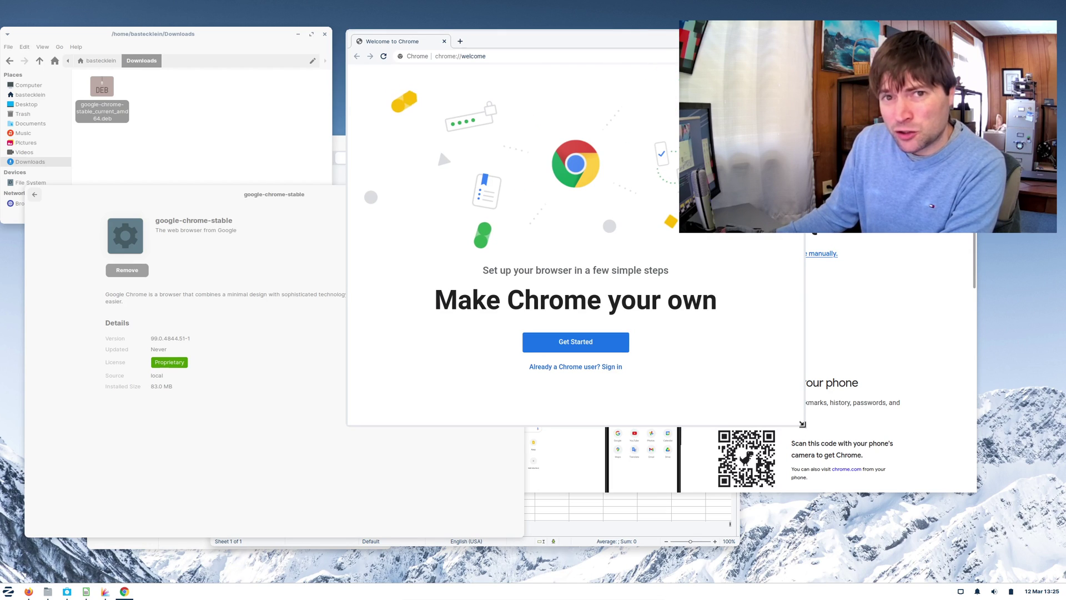
click(485, 485)
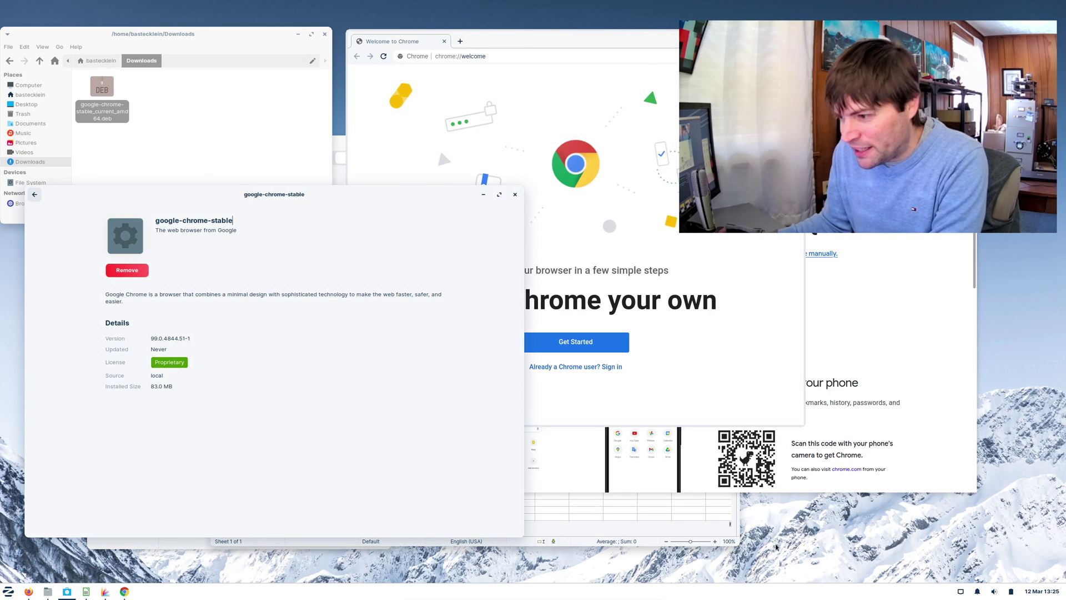
click(563, 512)
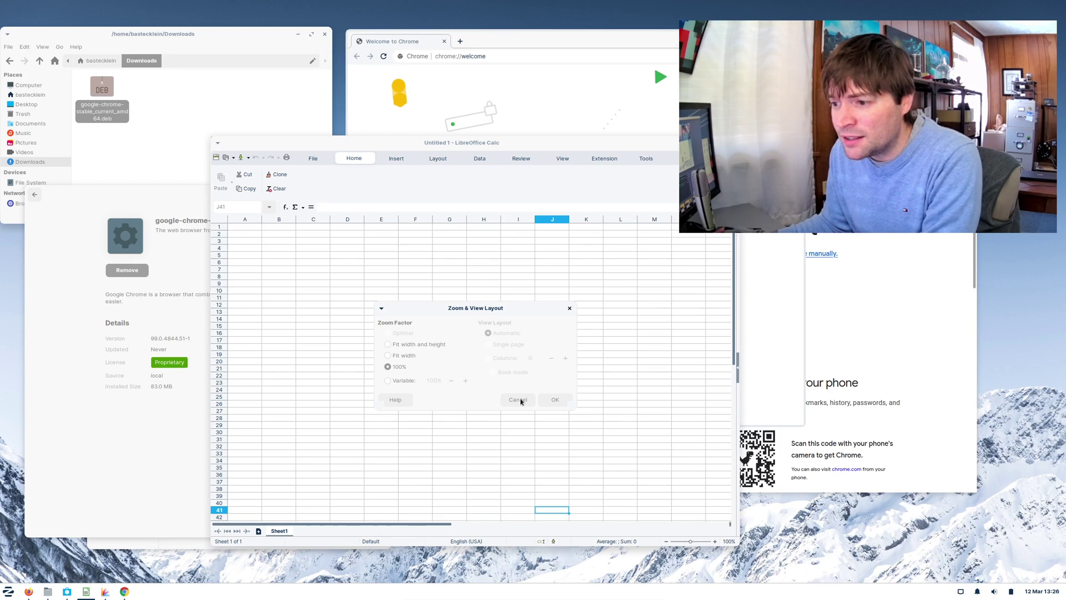
- Cancel Zoom & View Layout, select cell I25, shift Calc up-left, and close Chrome's welcome window
click(517, 400)
click(521, 400)
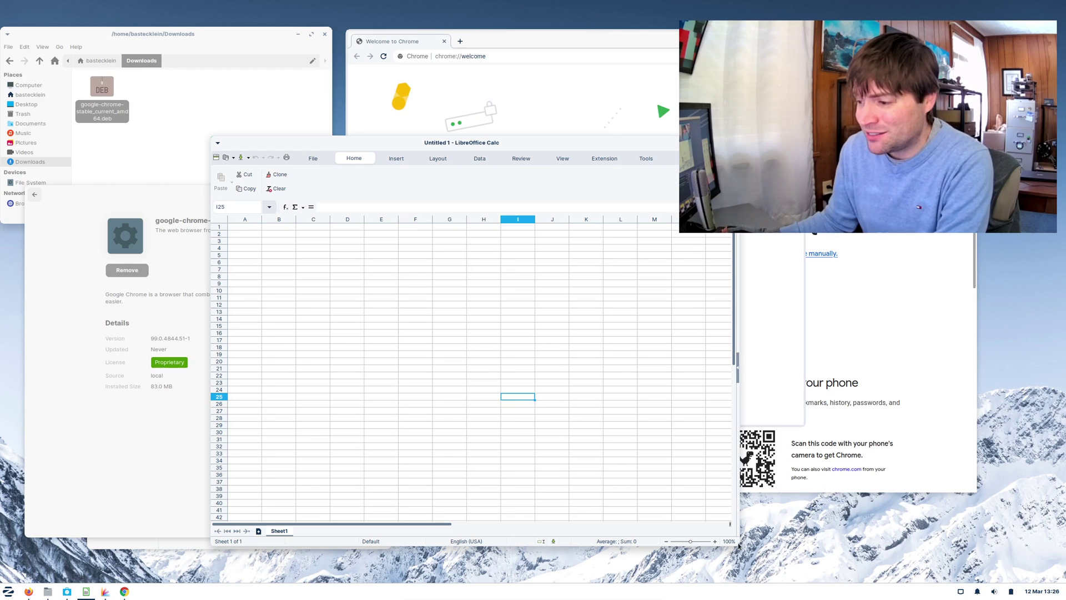
double_click(532, 149)
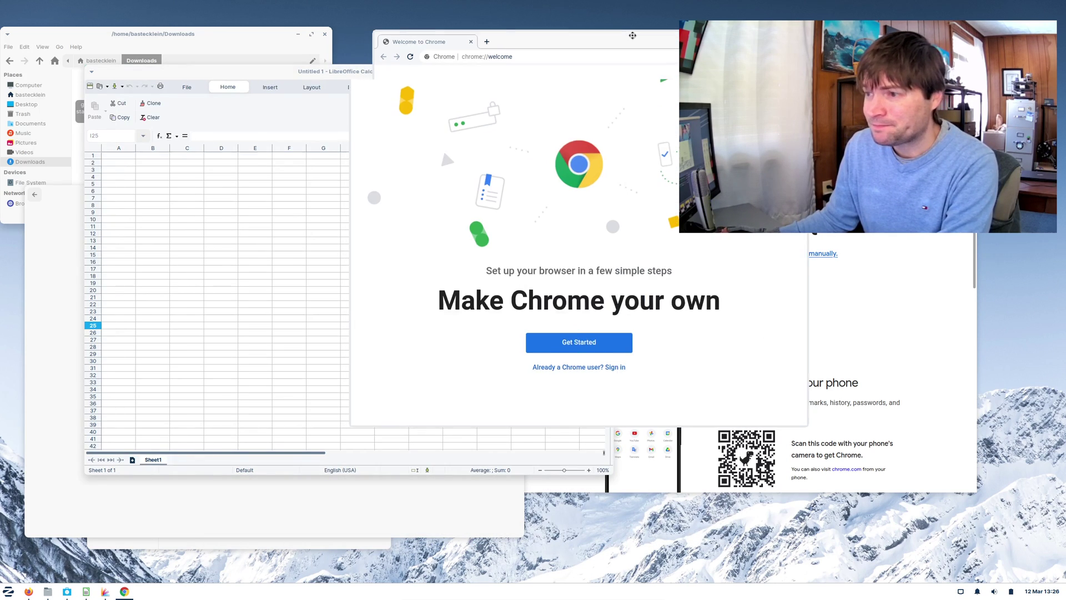
drag(633, 35, 669, 35)
click(852, 36)
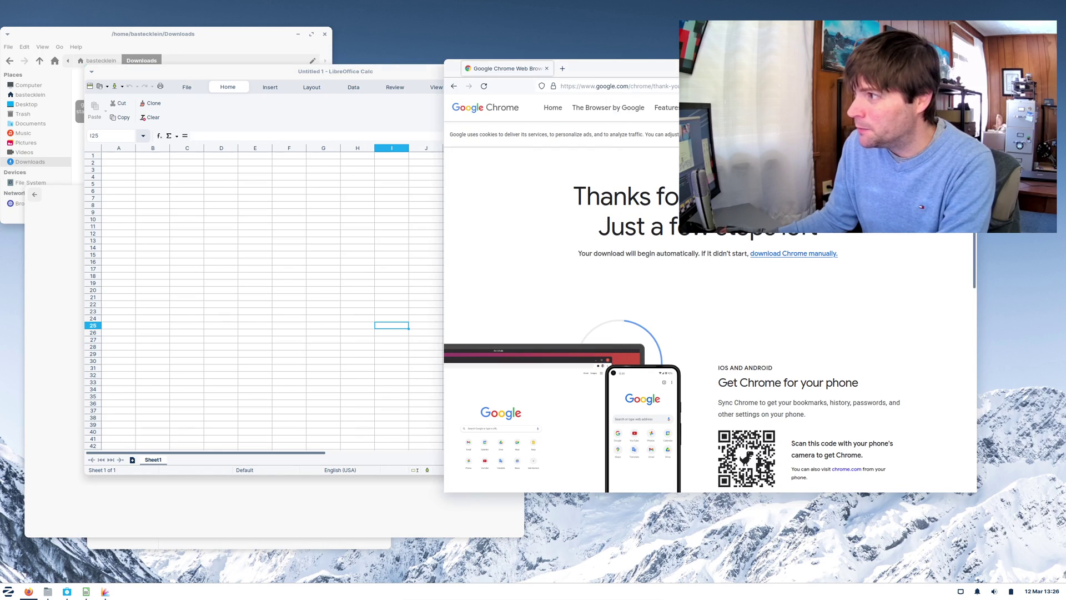
- Close the Firefox window showing the Chrome download page with Ctrl+W
key(ctrl+w)
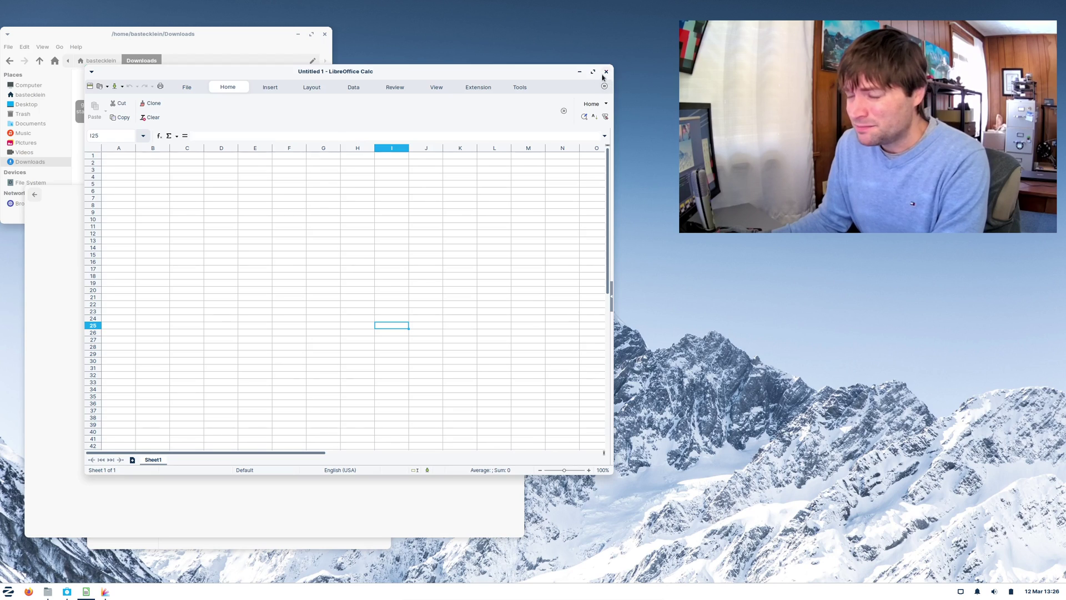
- Close Calc, the google-chrome-stable details window, the Downloads folder and the appearance settings
click(606, 71)
drag(466, 194, 794, 146)
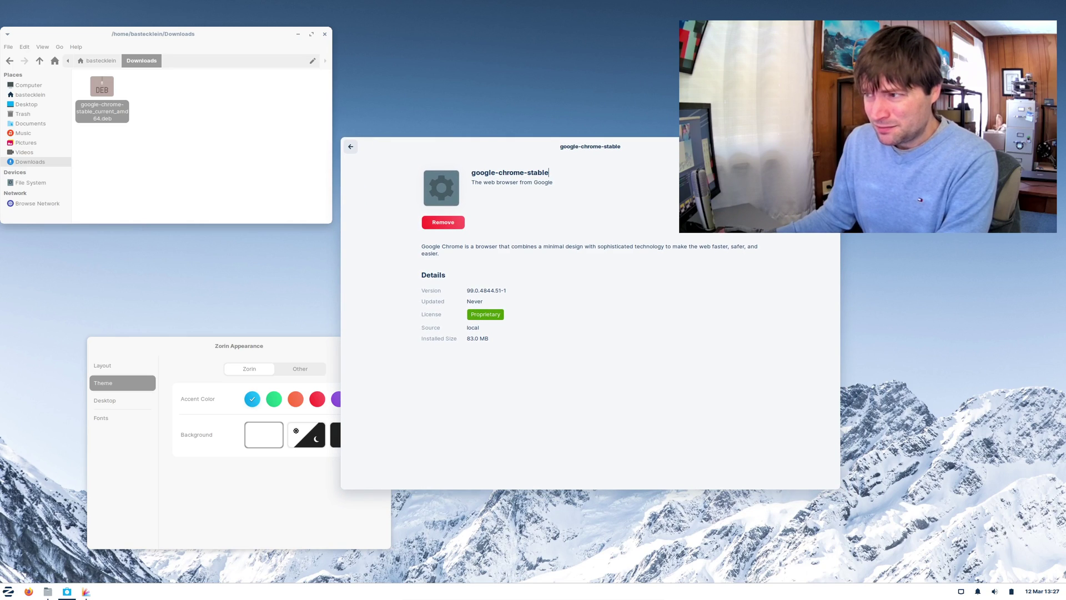
click(828, 146)
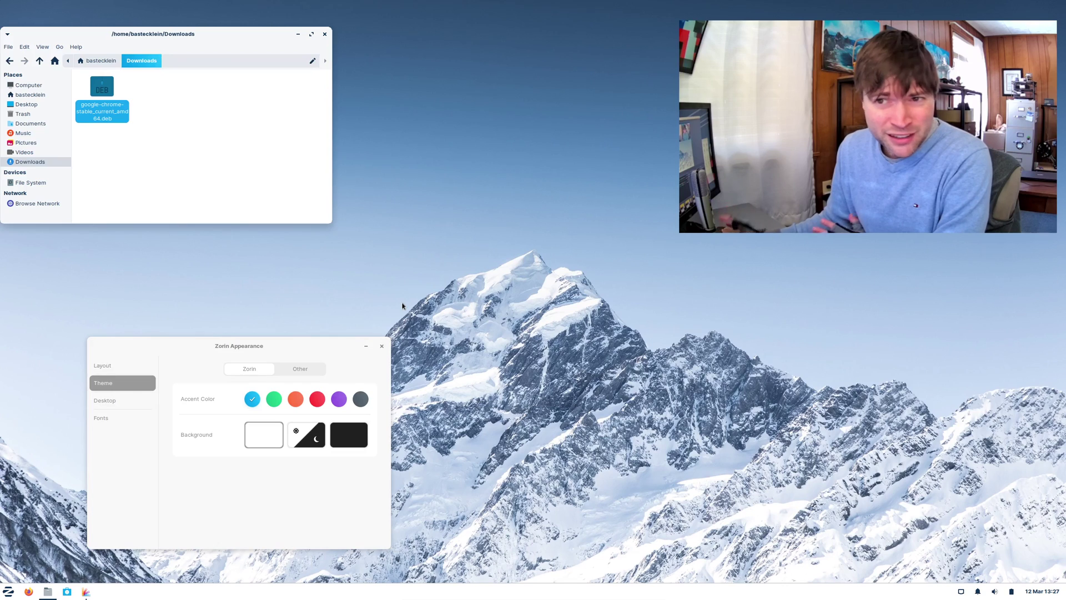
click(325, 33)
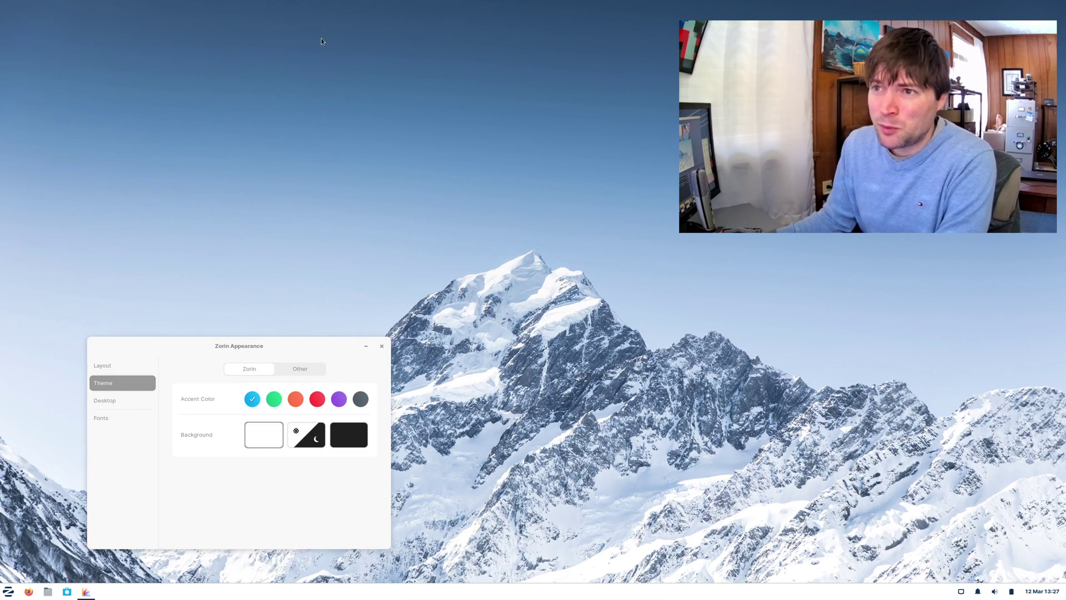
click(381, 346)
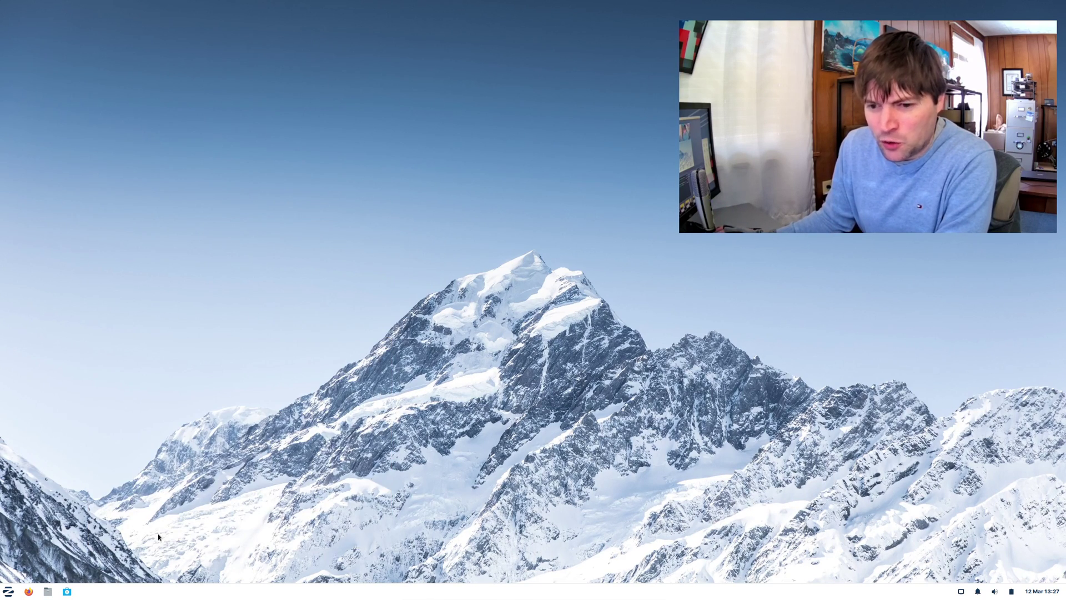